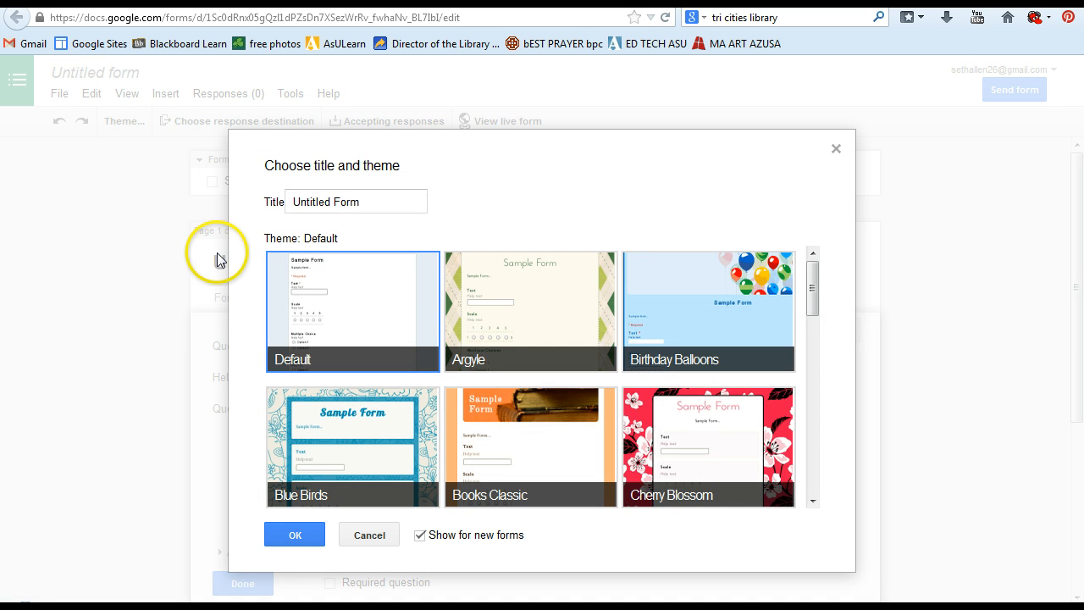
Title the new form "Satisfaction Survey" and apply the Books Classic theme
{"action": "triple_click", "coordinate": [369, 201]}
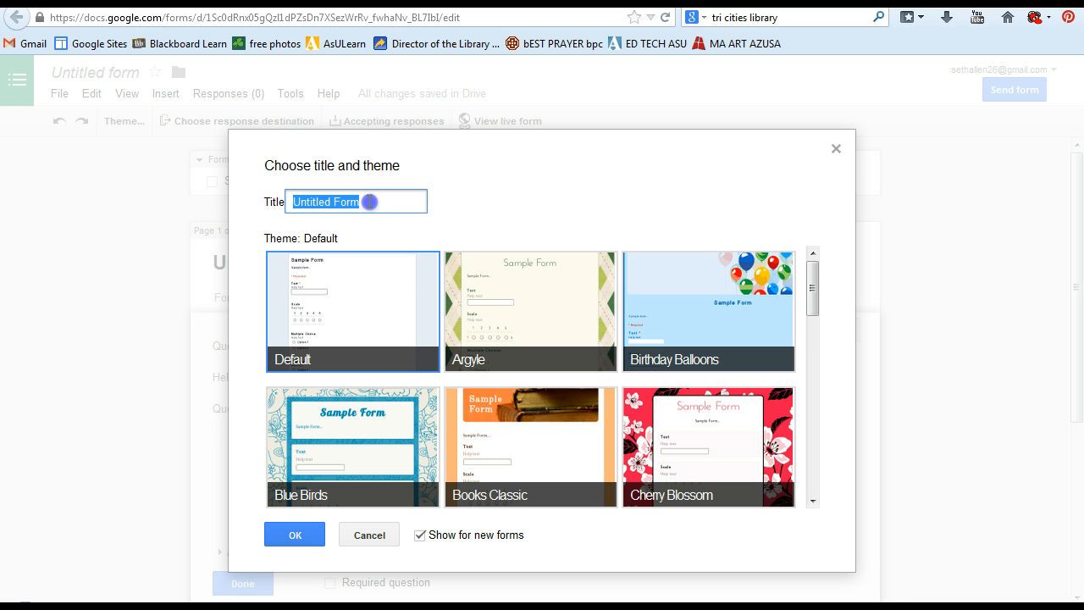
{"action": "left_click", "coordinate": [370, 202]}
{"action": "left_click_drag", "start_coordinate": [353, 206], "coordinate": [281, 204]}
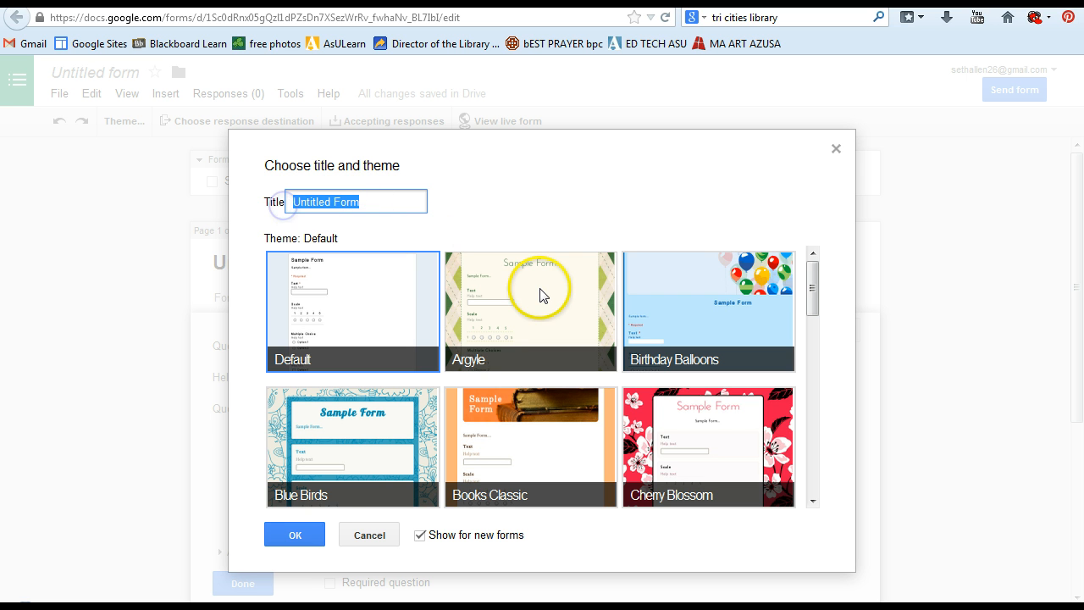
{"action": "type", "text": "Sta"}
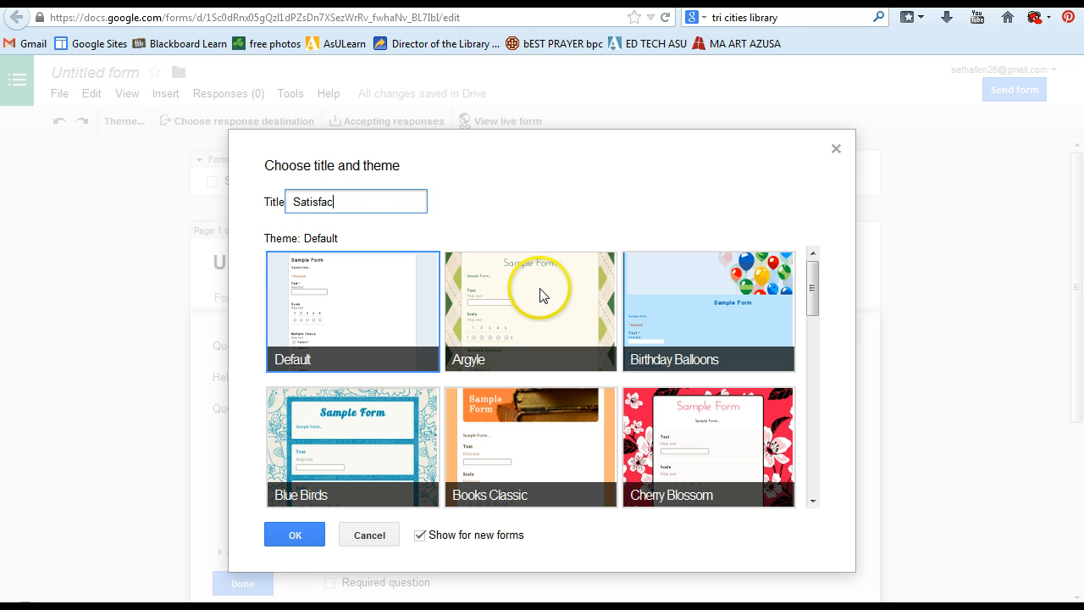
{"action": "type", "text": "isfaction Survey"}
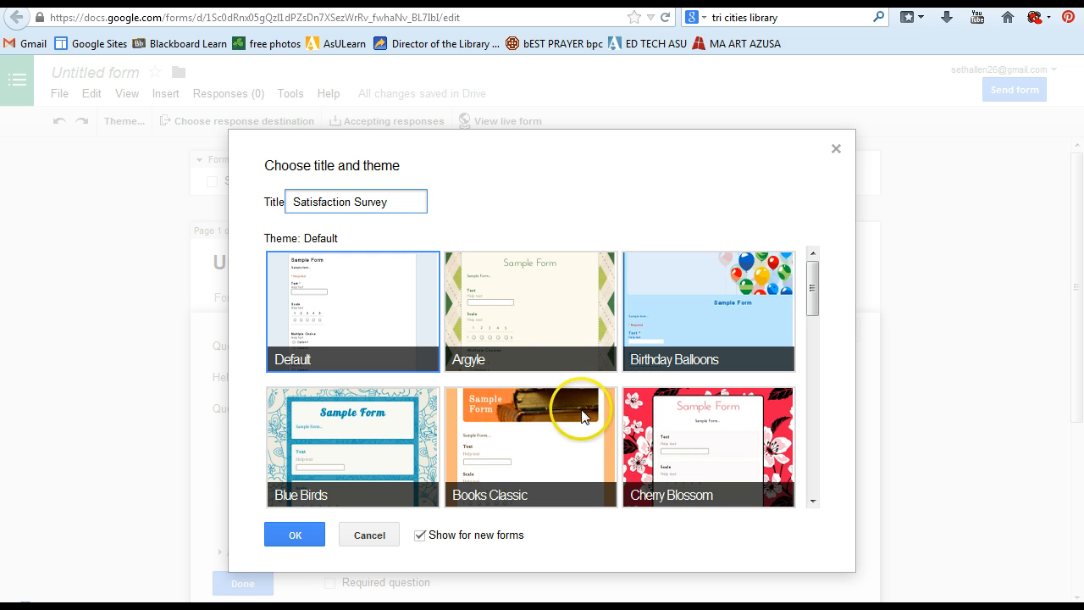
{"action": "left_click", "coordinate": [487, 455]}
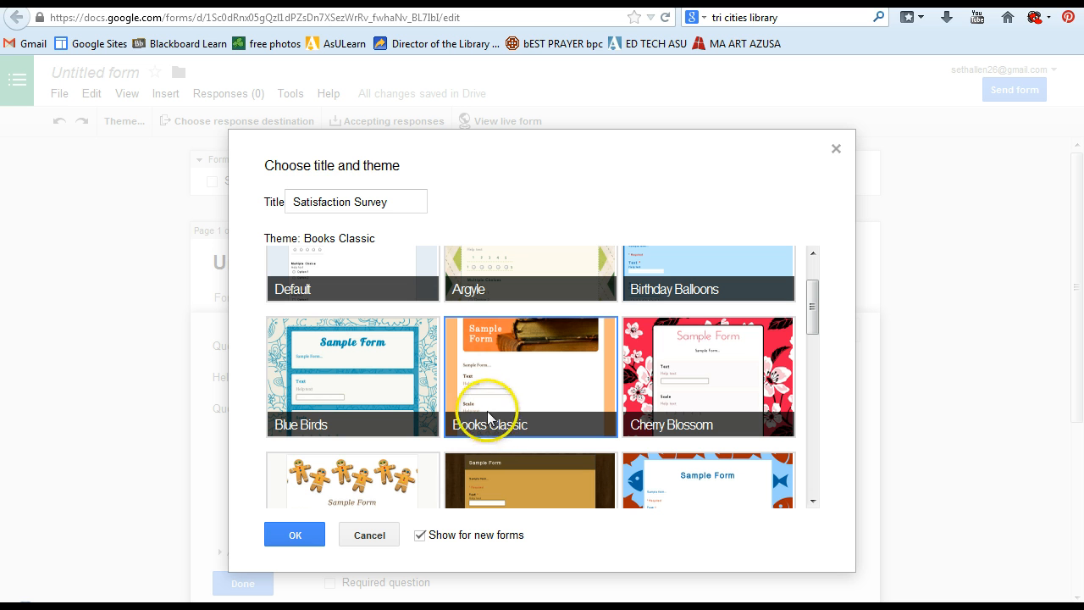
{"action": "left_click", "coordinate": [298, 537]}
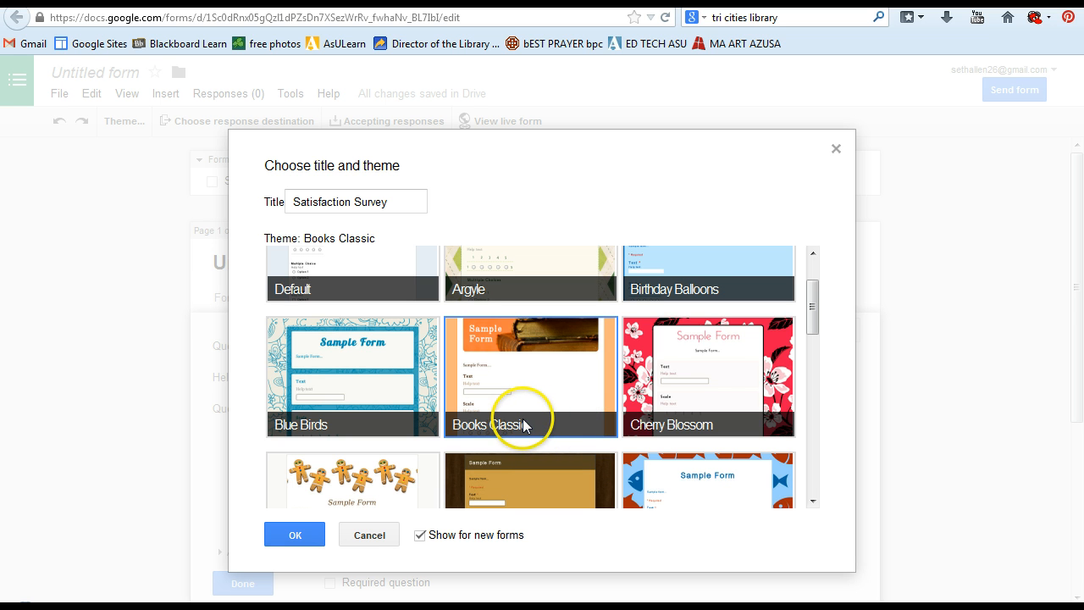
{"action": "left_click", "coordinate": [302, 538]}
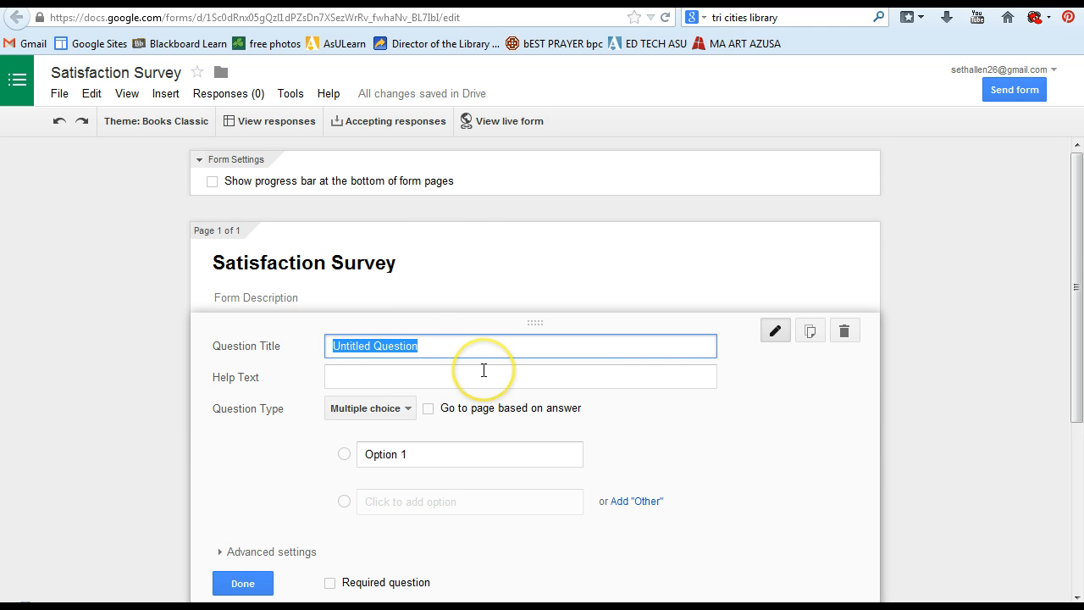
Title the first multiple-choice question "Do you like the library?" and give it the options Yes, No and Neutral
{"action": "type", "text": "Do you like the libr"}
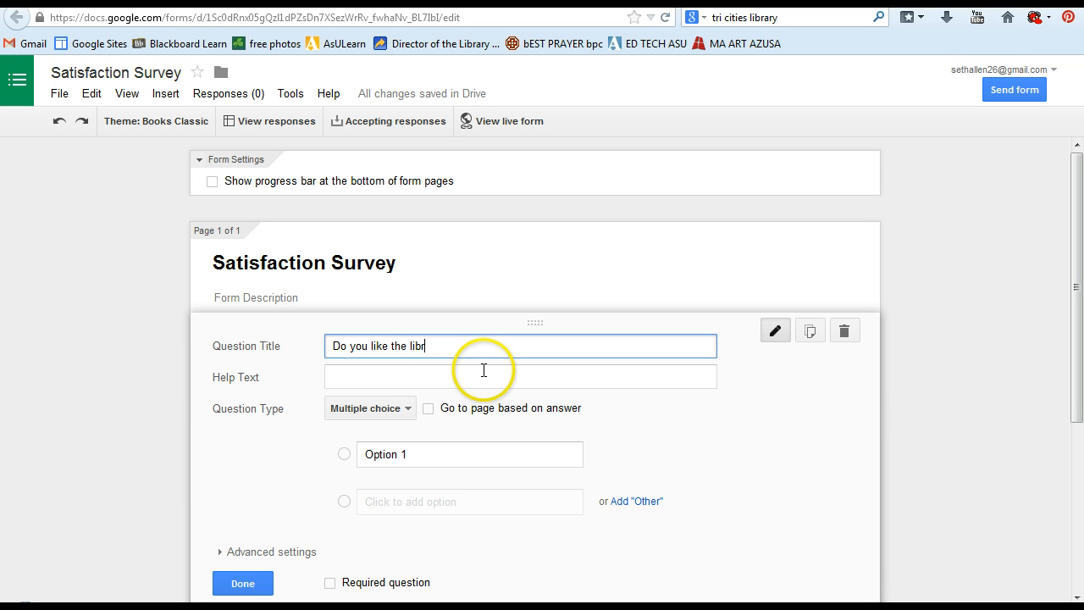
{"action": "left_click", "coordinate": [443, 449]}
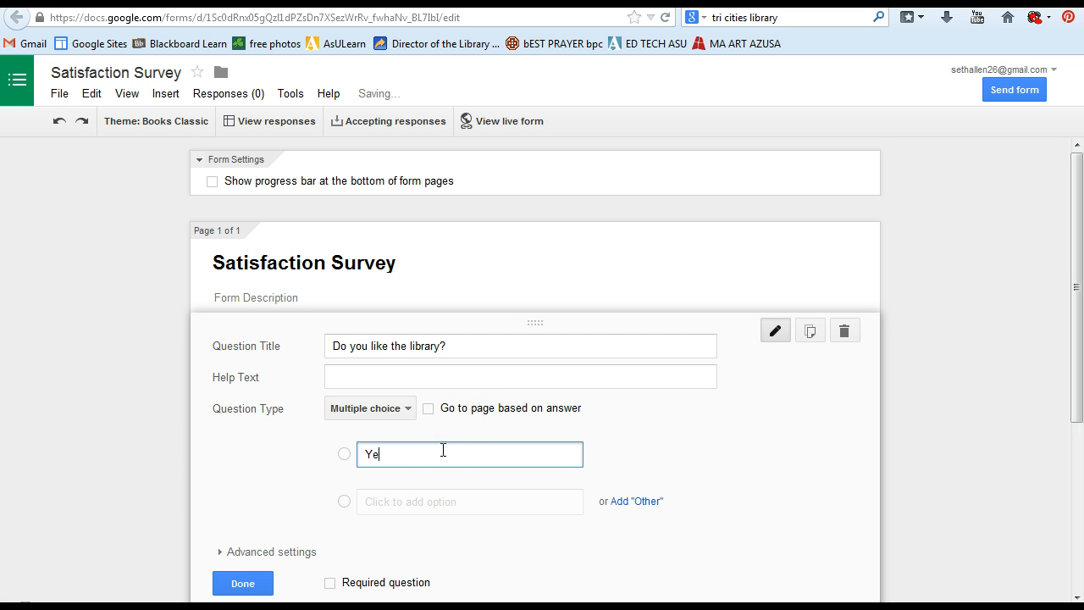
{"action": "left_click", "coordinate": [438, 502]}
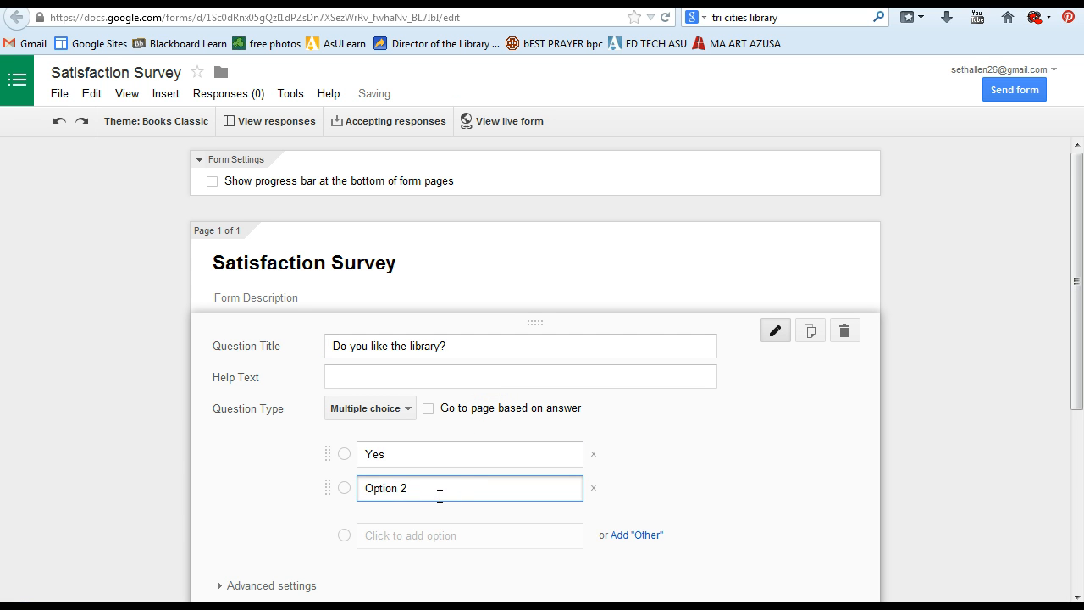
{"action": "left_click", "coordinate": [440, 506]}
{"action": "left_click_drag", "start_coordinate": [362, 488], "coordinate": [344, 522]}
{"action": "type", "text": "No"}
{"action": "left_click", "coordinate": [402, 542]}
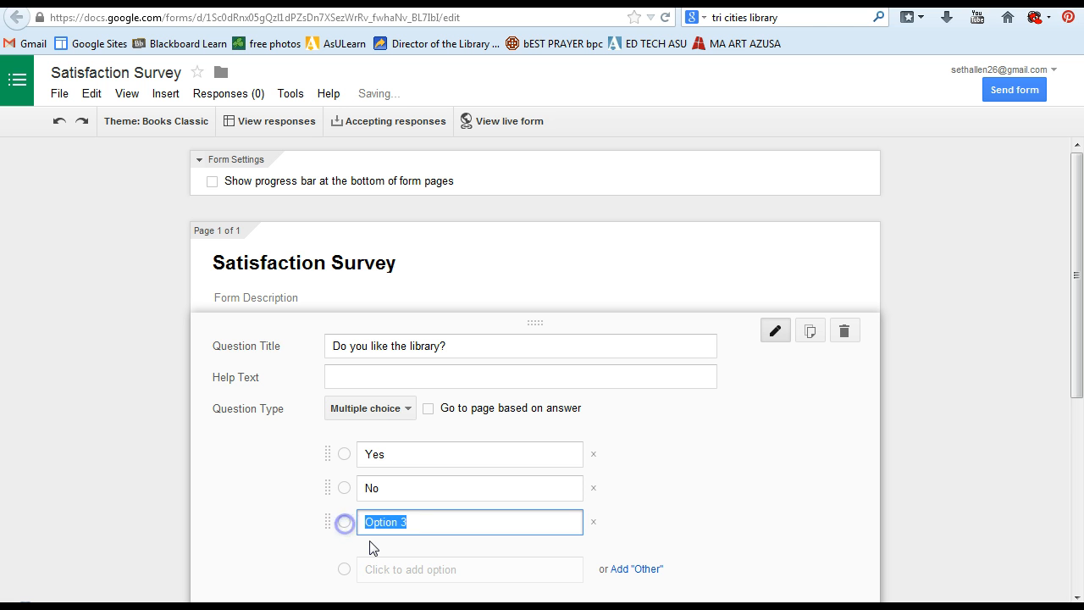
{"action": "type", "text": "Neutral"}
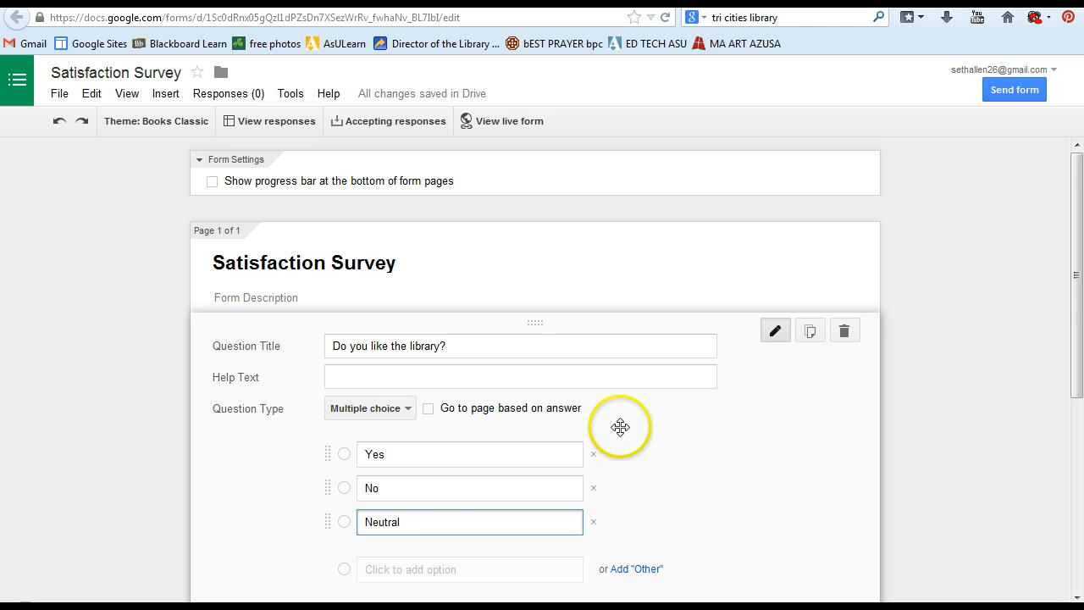
Add an "Other" answer to the library question, make the question required and finish editing it
{"action": "scroll", "coordinate": [682, 447], "scroll_direction": "down", "scroll_amount": 1}
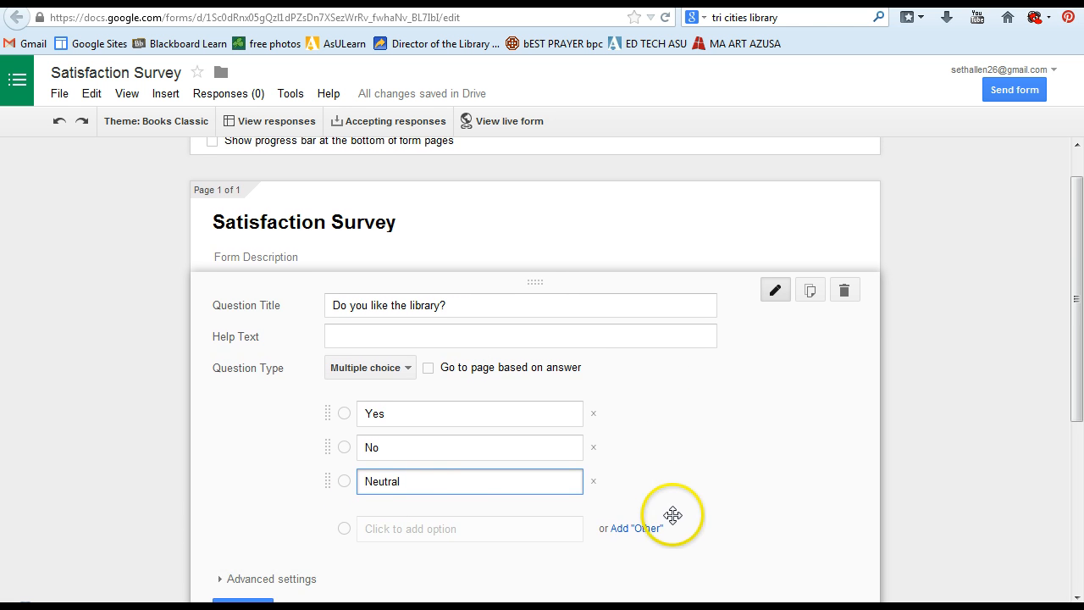
{"action": "left_click", "coordinate": [635, 530]}
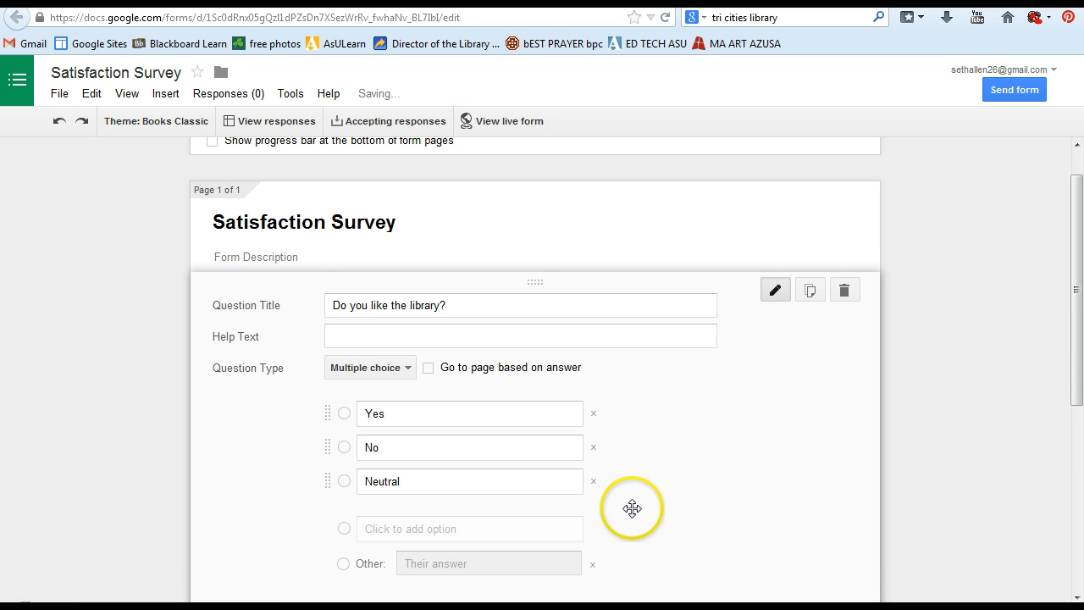
{"action": "scroll", "coordinate": [634, 508], "scroll_direction": "down", "scroll_amount": 3}
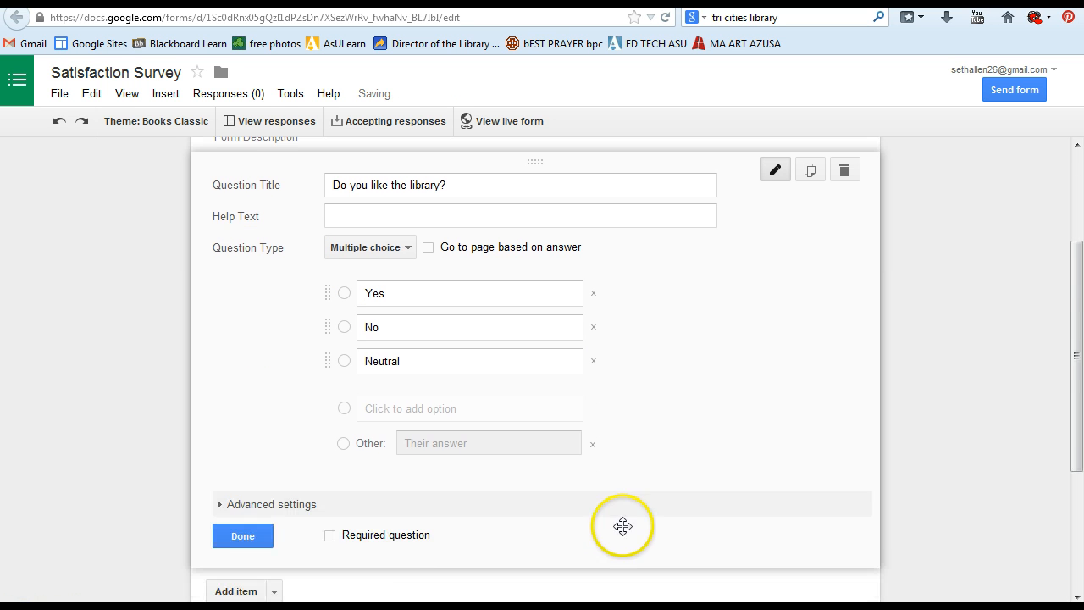
{"action": "left_click", "coordinate": [330, 534]}
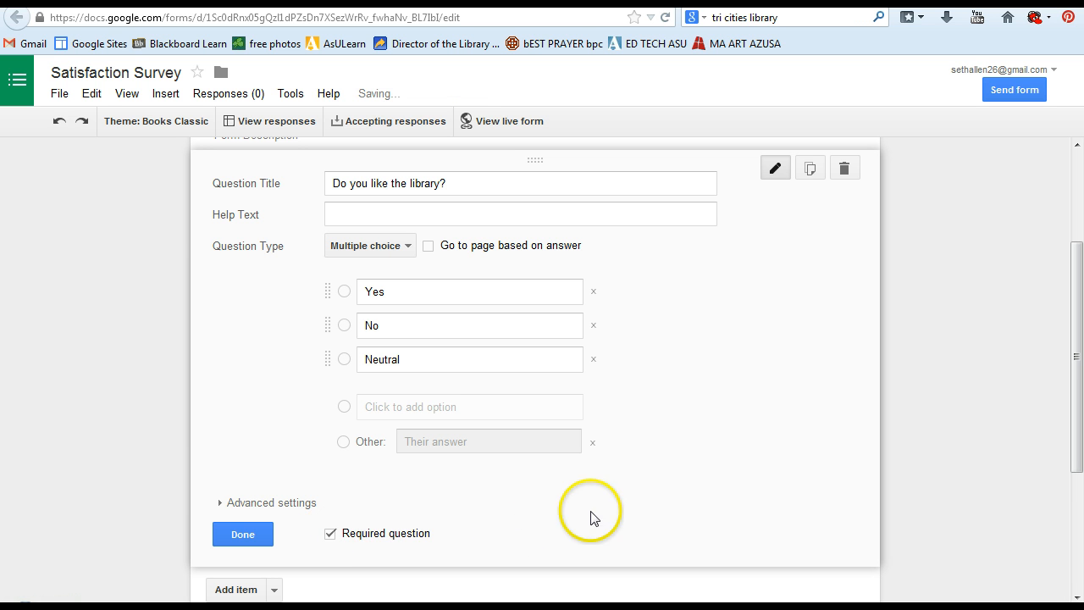
{"action": "left_click", "coordinate": [253, 535]}
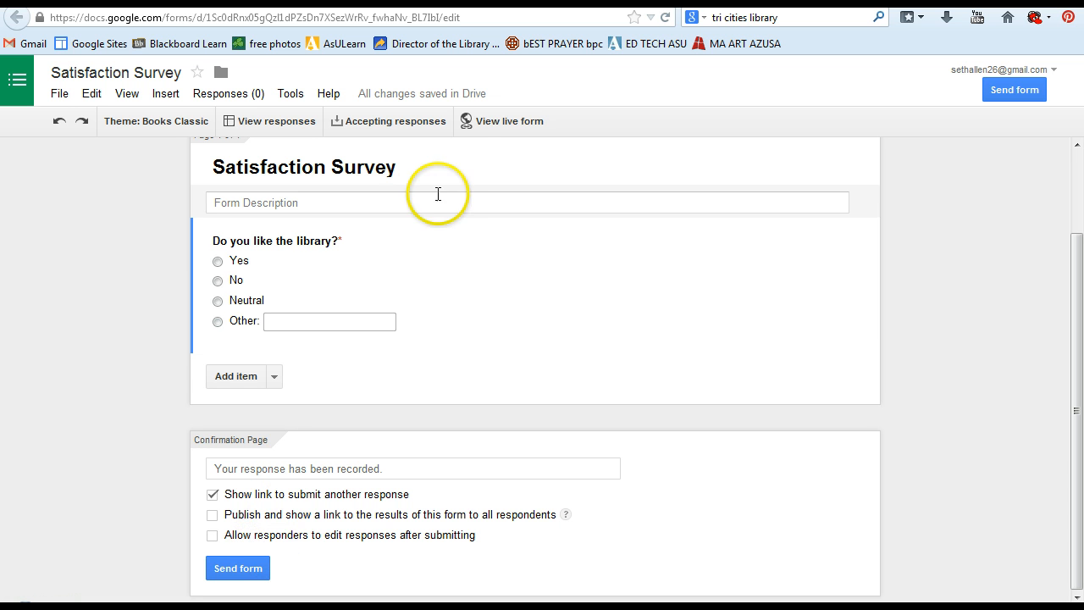
Preview the live version of the form and return to the form editor
{"action": "left_click", "coordinate": [485, 133]}
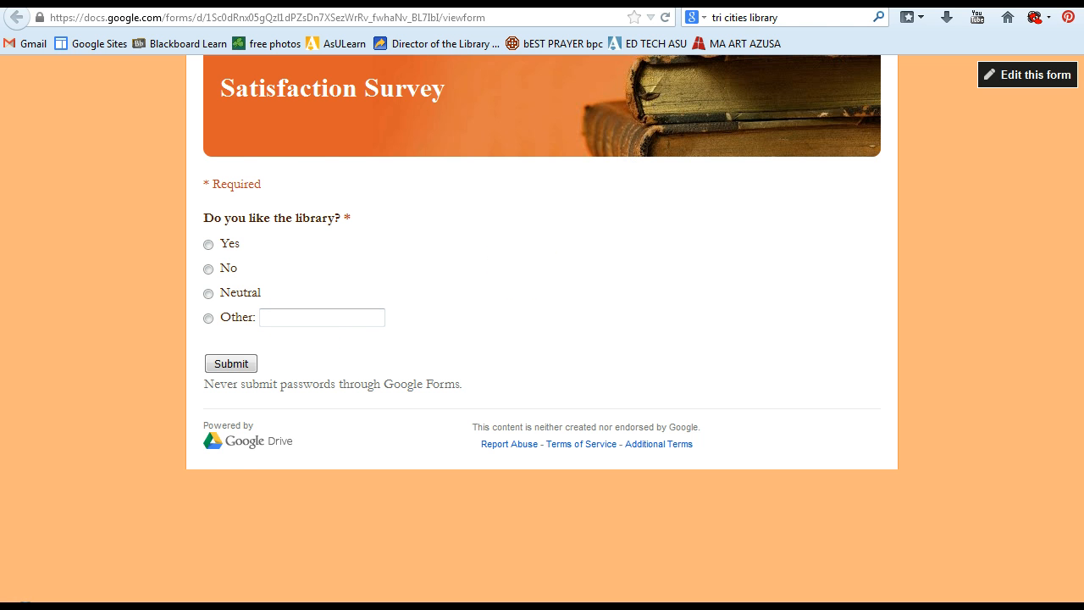
{"action": "left_click", "coordinate": [753, 3]}
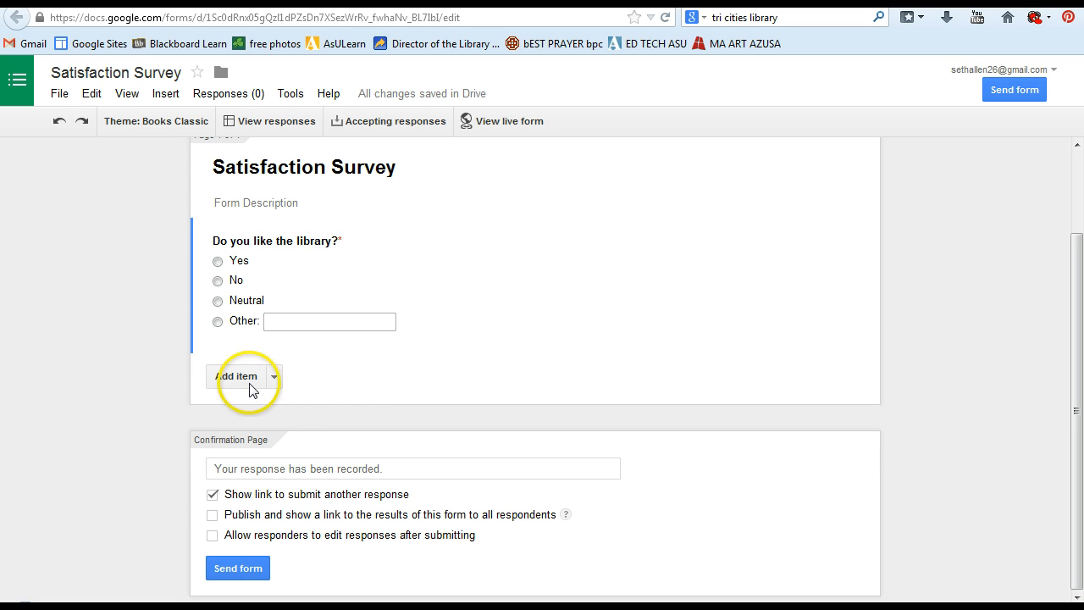
Add a text question titled "What is the librarian's name?" and finish editing it
{"action": "left_click", "coordinate": [275, 379]}
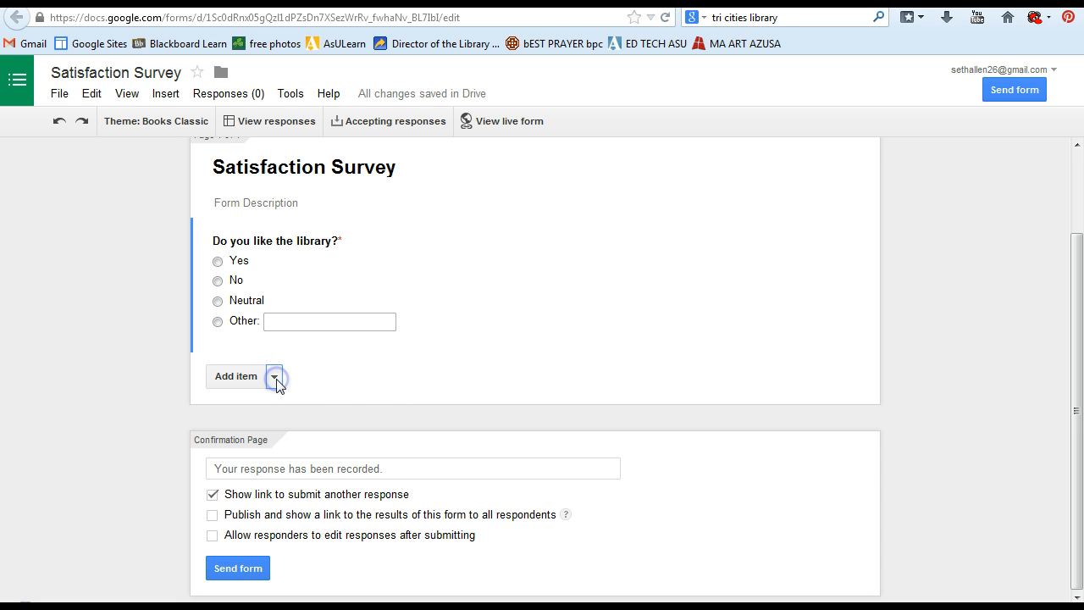
{"action": "left_click", "coordinate": [242, 378]}
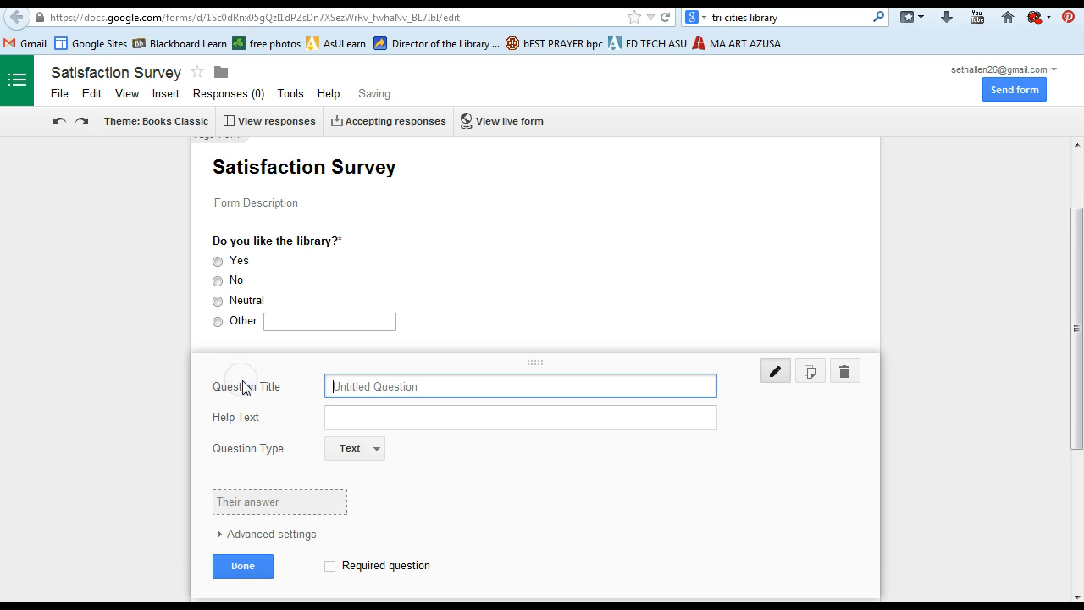
{"action": "scroll", "coordinate": [428, 464], "scroll_direction": "down", "scroll_amount": 1}
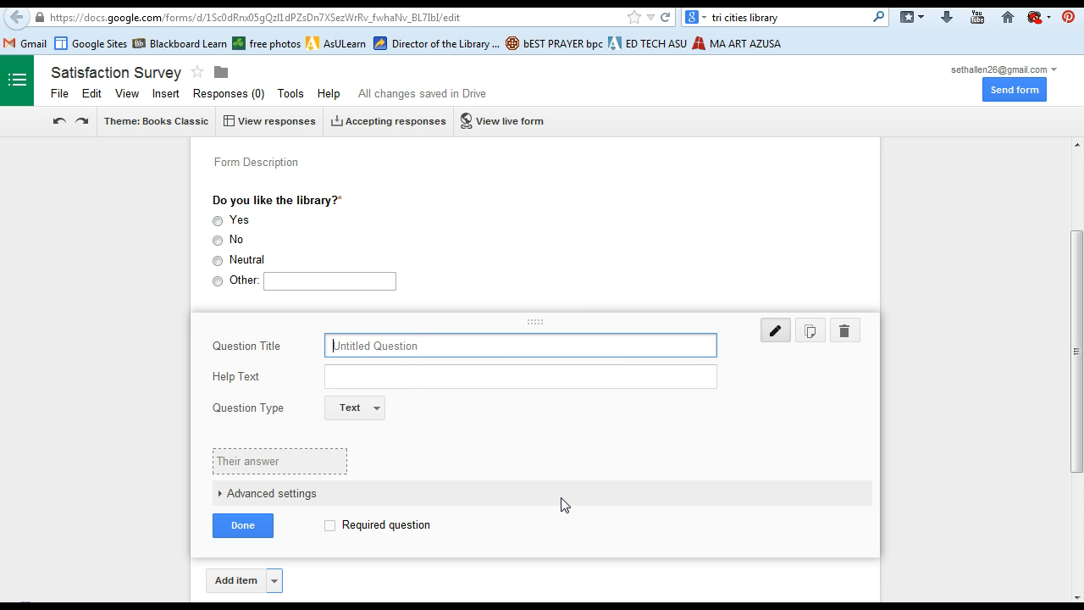
{"action": "type", "text": "Wh"}
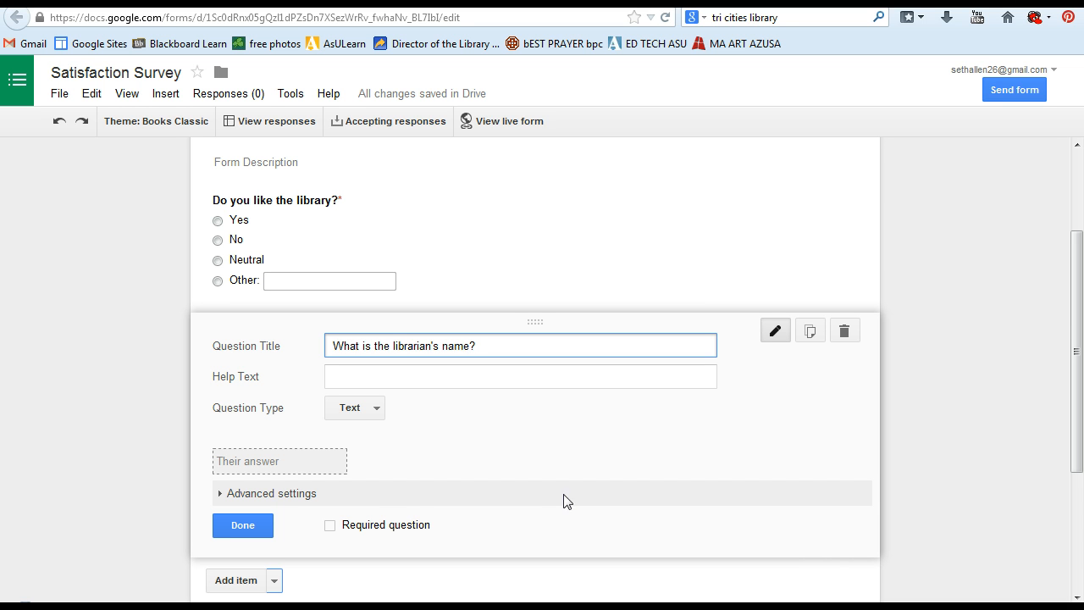
{"action": "left_click", "coordinate": [244, 526]}
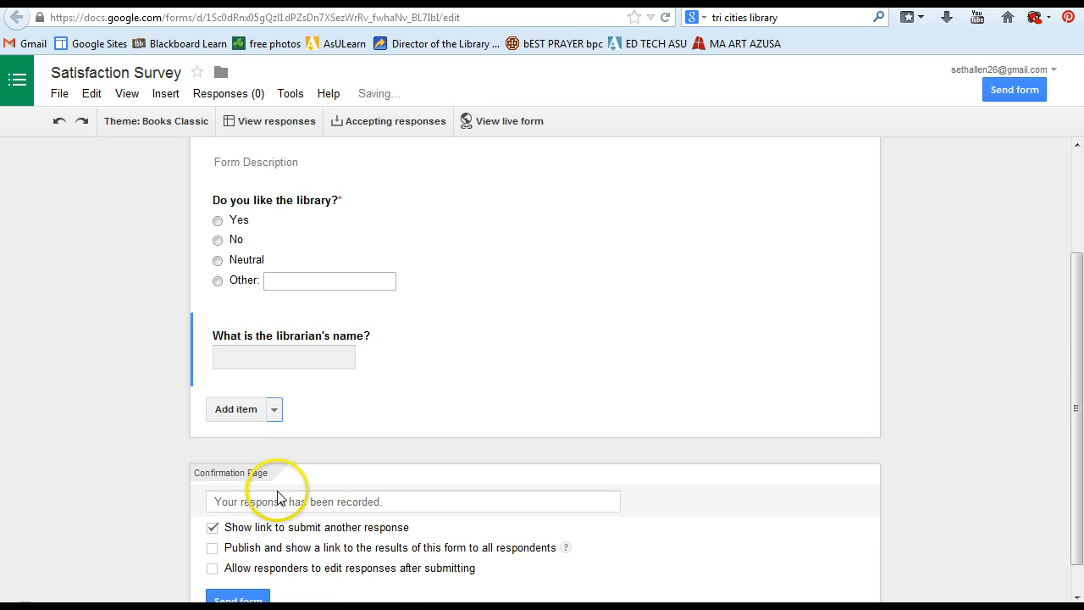
Add a blank text question, followed by a multiple-choice question titled "Where you do you go to find books?"
{"action": "left_click", "coordinate": [248, 409]}
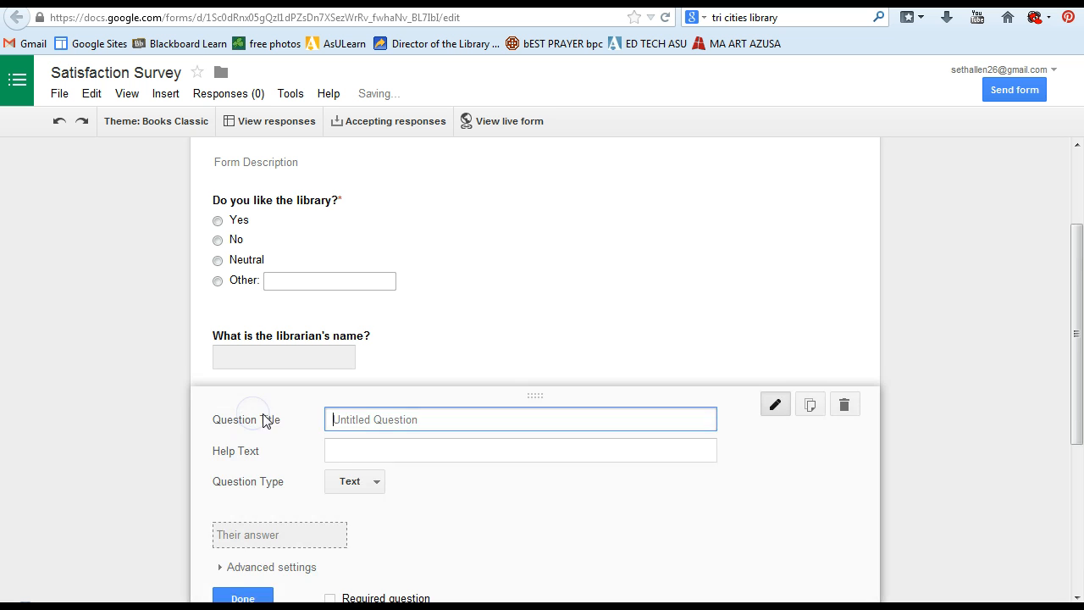
{"action": "left_click", "coordinate": [276, 532]}
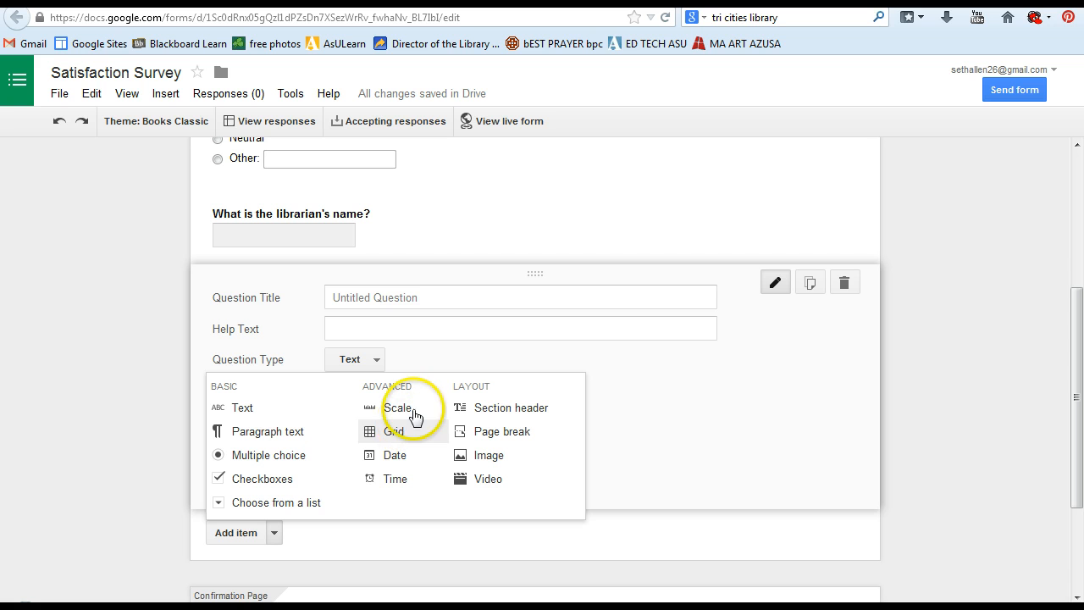
{"action": "left_click", "coordinate": [287, 462]}
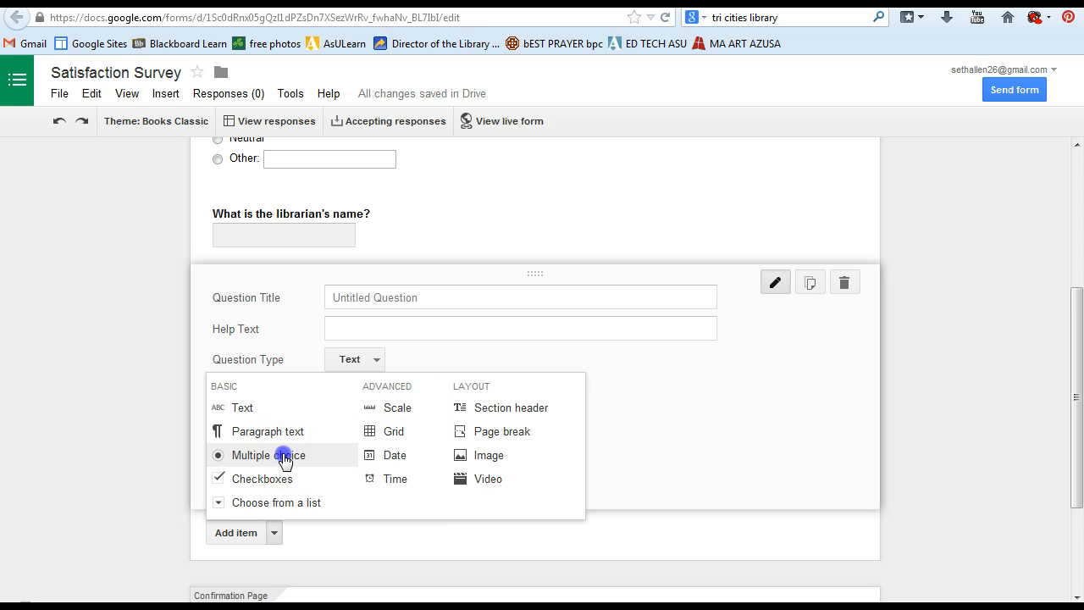
{"action": "left_click", "coordinate": [460, 356]}
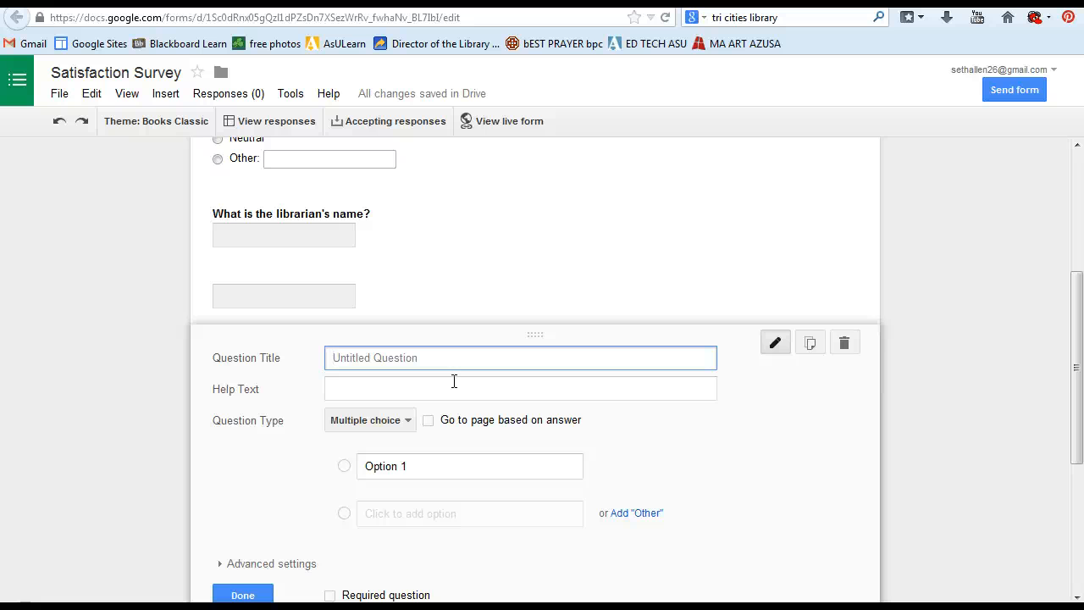
{"action": "type", "text": "Where you do you go to find books?"}
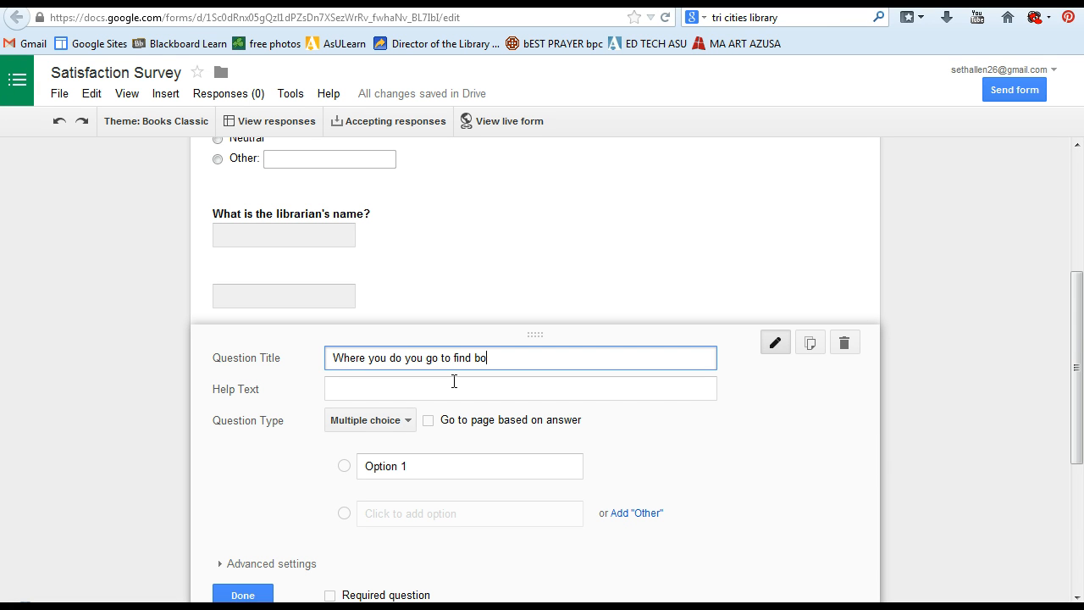
Give the question about finding books the answer options Databases, Library Catalog and Google
{"action": "double_click", "coordinate": [399, 465]}
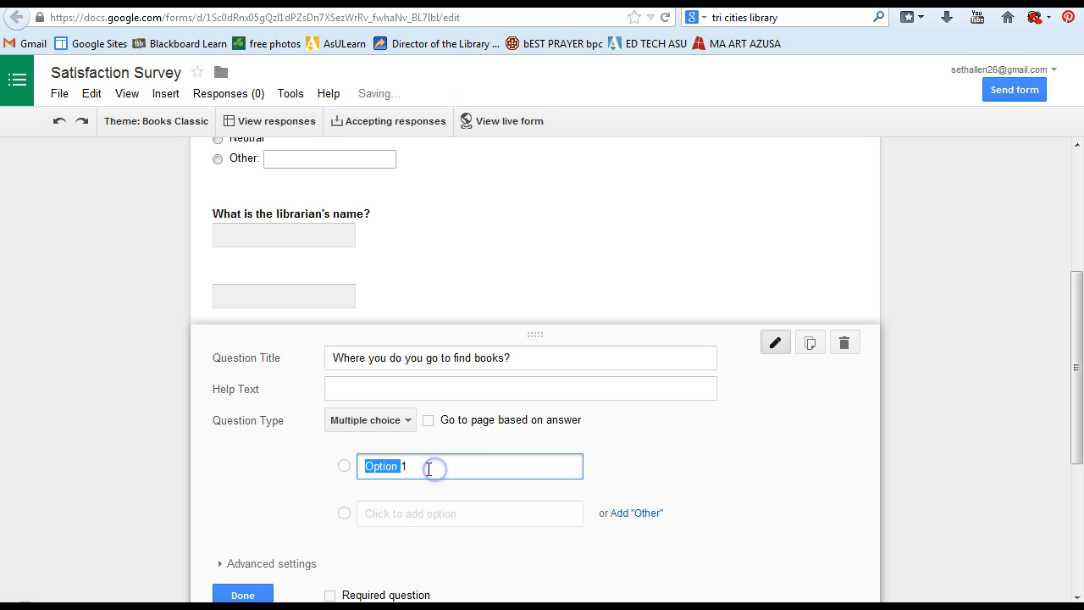
{"action": "left_click", "coordinate": [330, 458]}
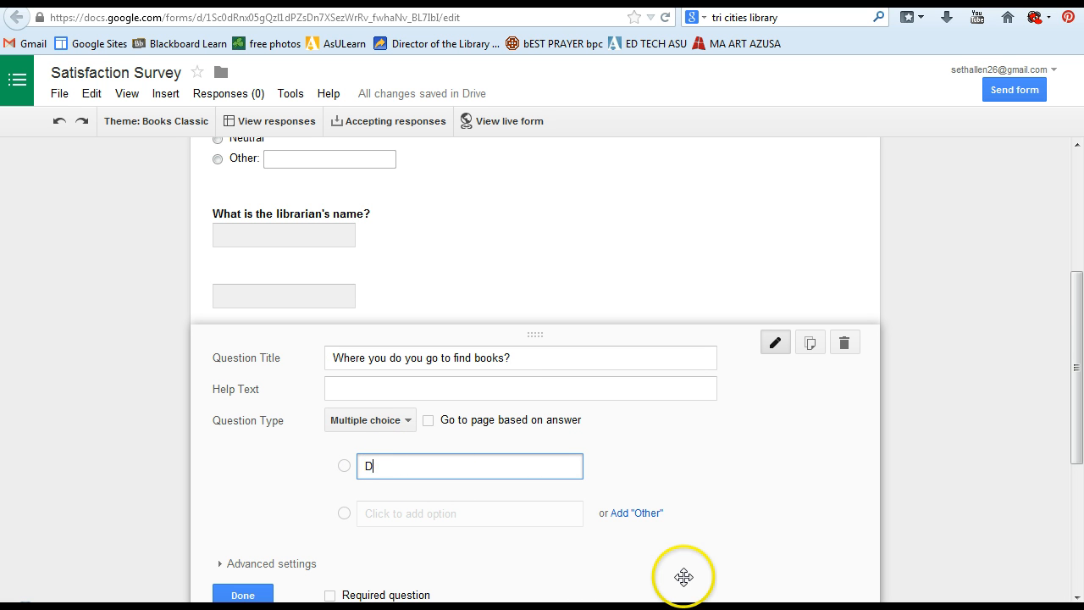
{"action": "left_click", "coordinate": [396, 514]}
{"action": "left_click", "coordinate": [429, 500]}
{"action": "left_click_drag", "start_coordinate": [429, 500], "coordinate": [356, 500]}
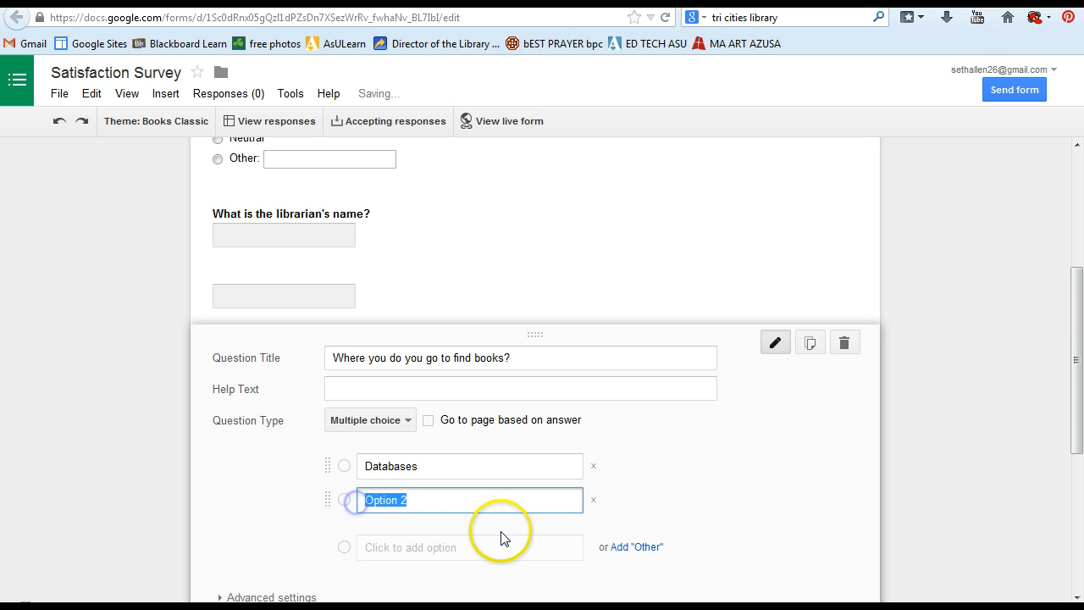
{"action": "type", "text": "Library Catalog"}
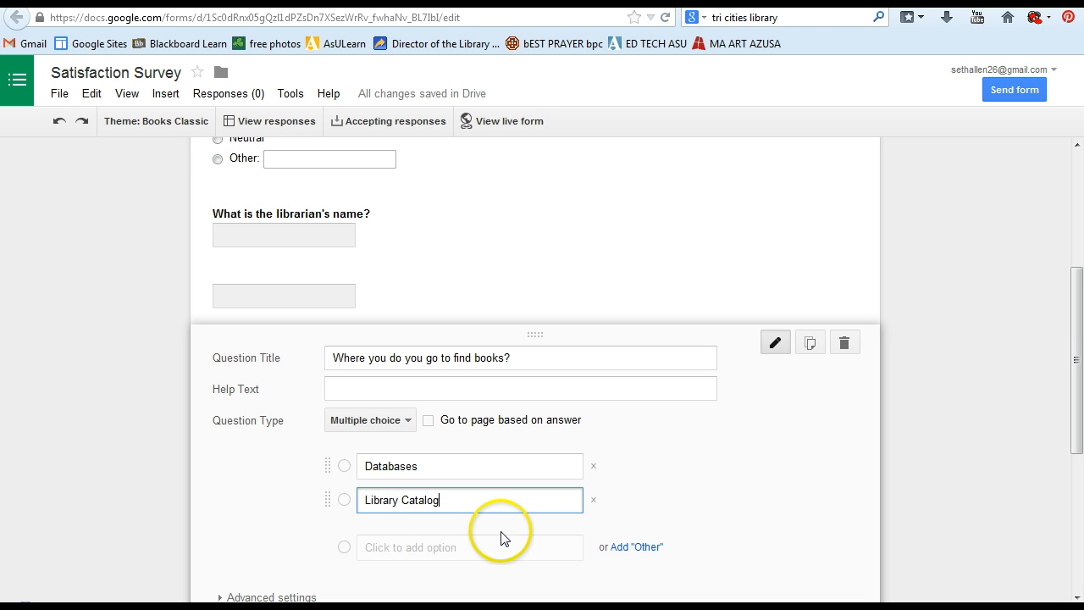
{"action": "left_click", "coordinate": [410, 549]}
{"action": "left_click_drag", "start_coordinate": [413, 535], "coordinate": [346, 526]}
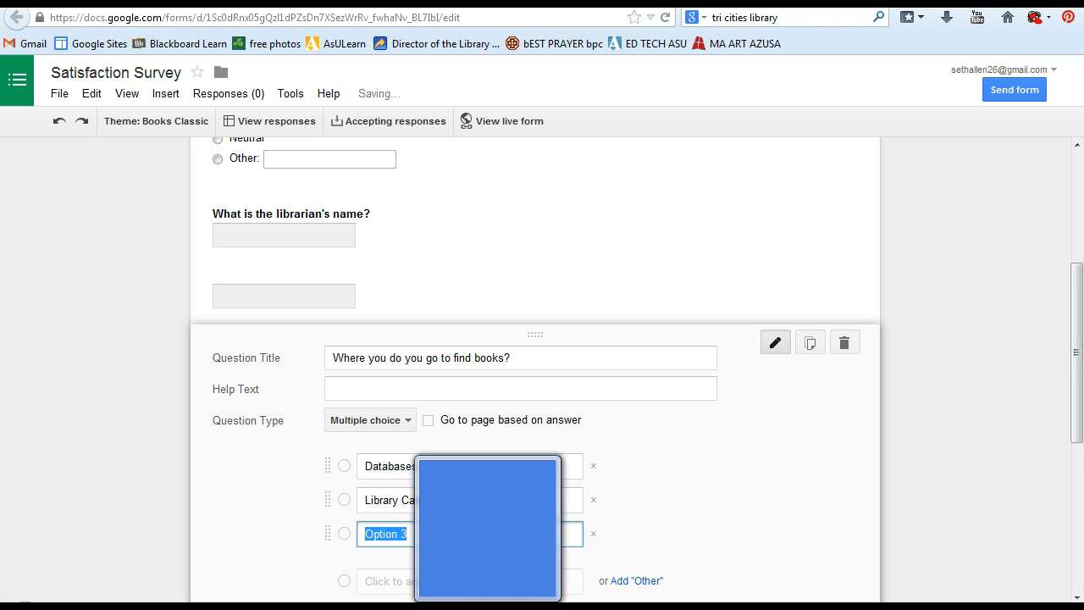
{"action": "type", "text": "Google"}
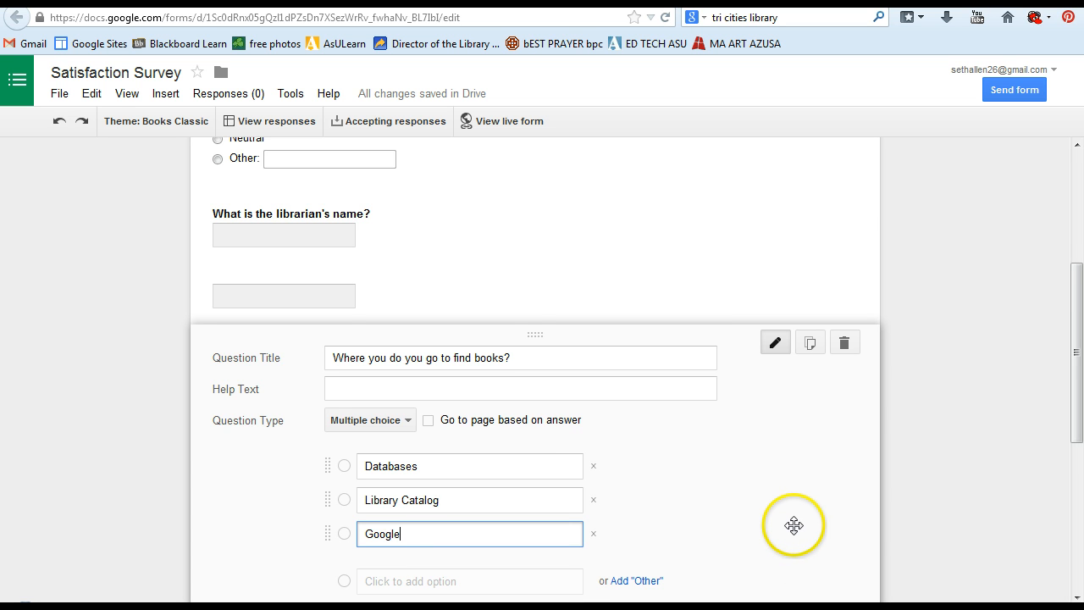
Make the question about finding books required and finish editing it
{"action": "scroll", "coordinate": [801, 525], "scroll_direction": "down", "scroll_amount": 2}
{"action": "scroll", "coordinate": [485, 531], "scroll_direction": "down", "scroll_amount": 2}
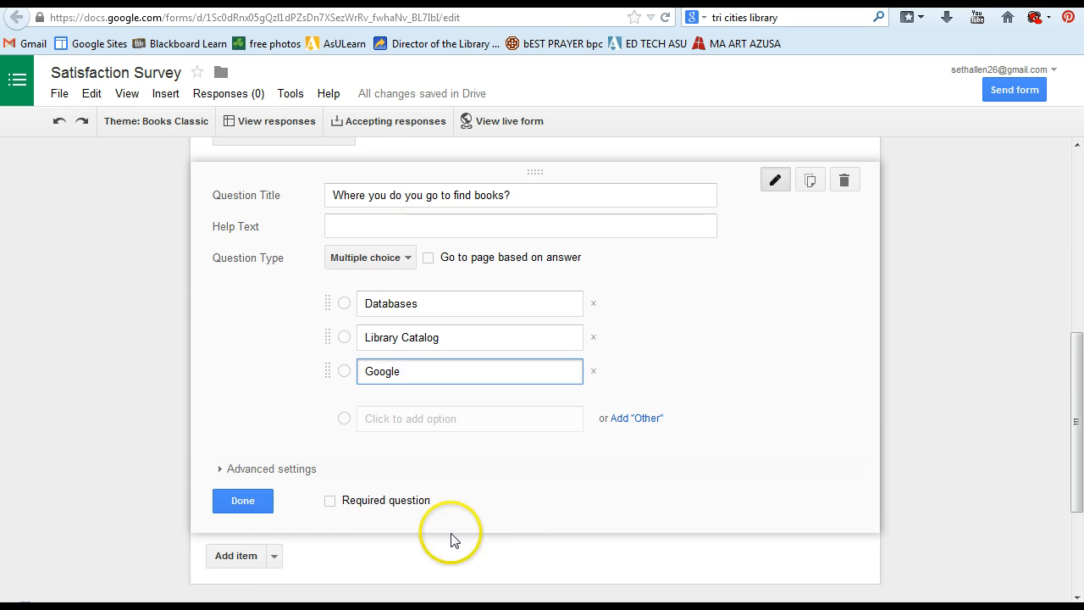
{"action": "left_click", "coordinate": [329, 501]}
{"action": "left_click", "coordinate": [238, 506]}
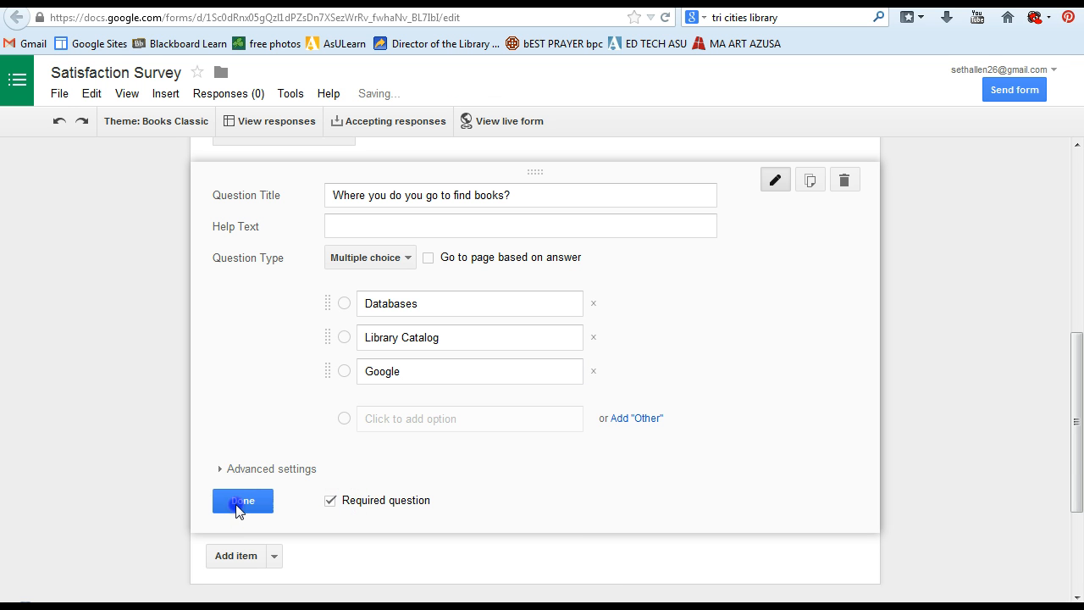
Check the book-finding question in the live form and return to the form editor
{"action": "scroll", "coordinate": [508, 333], "scroll_direction": "up", "scroll_amount": 1}
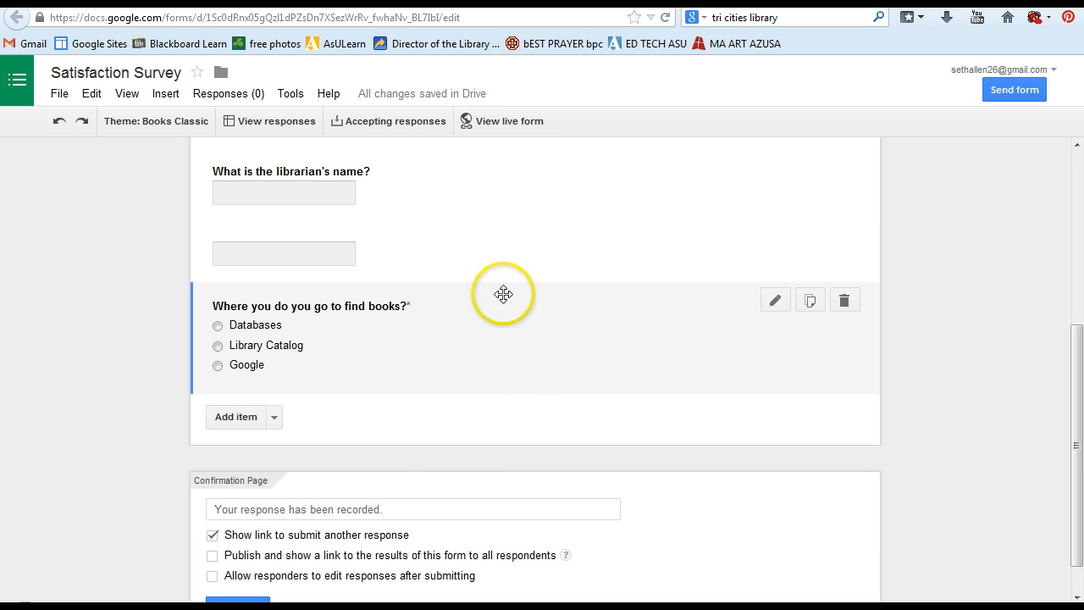
{"action": "left_click", "coordinate": [508, 123]}
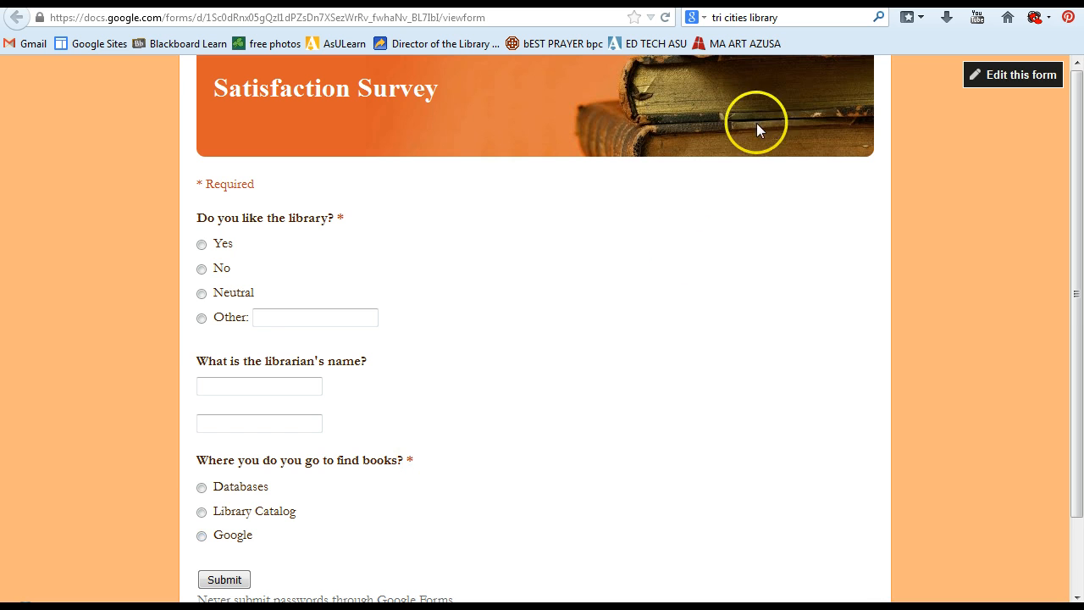
{"action": "left_click", "coordinate": [769, 2]}
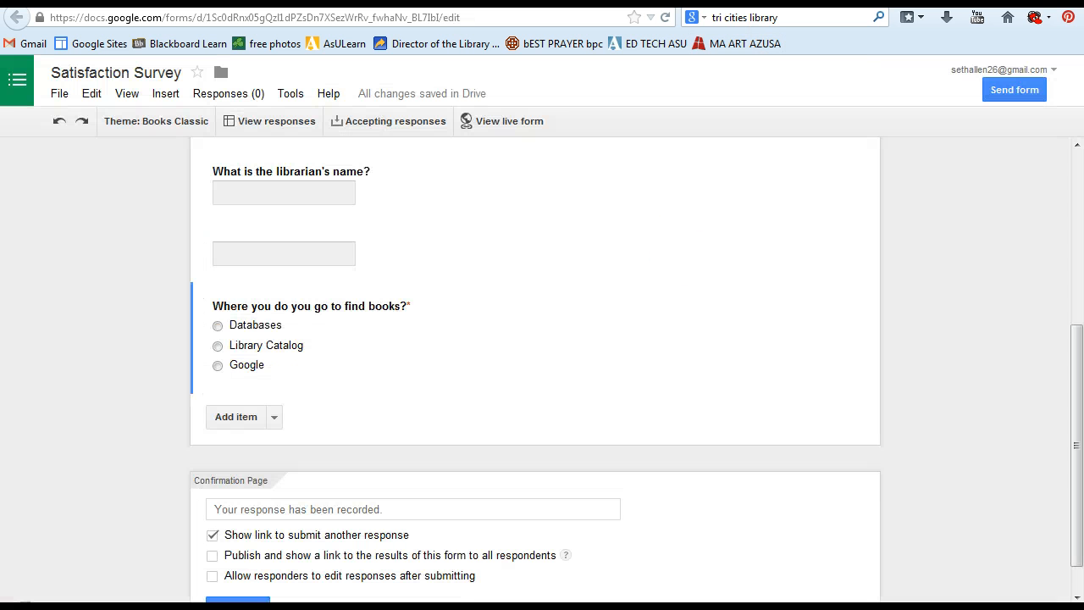
Add a question of type Scale titled "How comfortable do you feel doing research?"
{"action": "left_click", "coordinate": [274, 418]}
{"action": "left_click", "coordinate": [245, 423]}
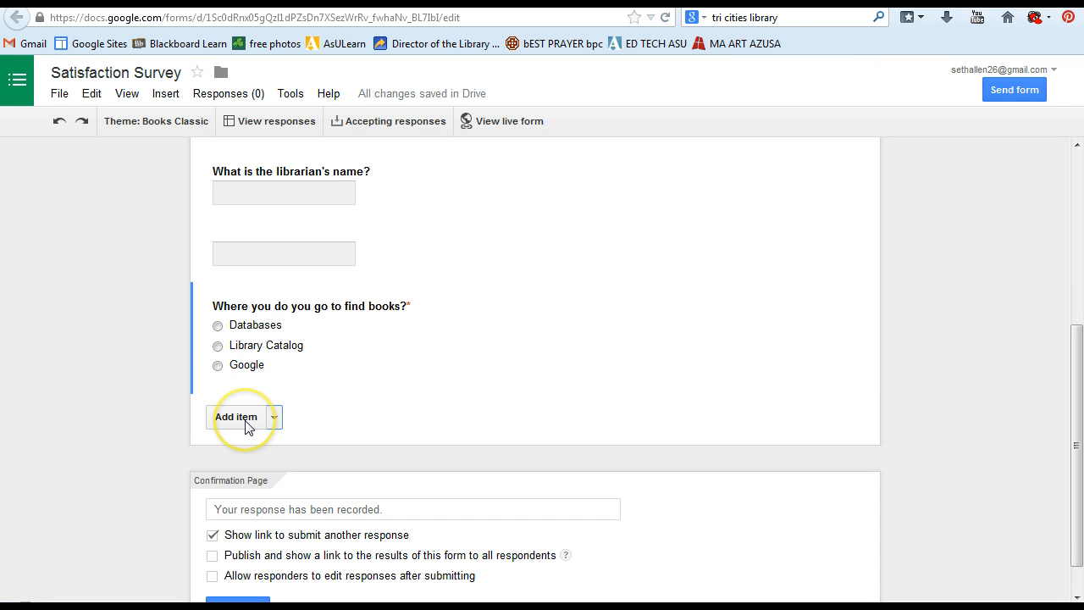
{"action": "left_click", "coordinate": [245, 422]}
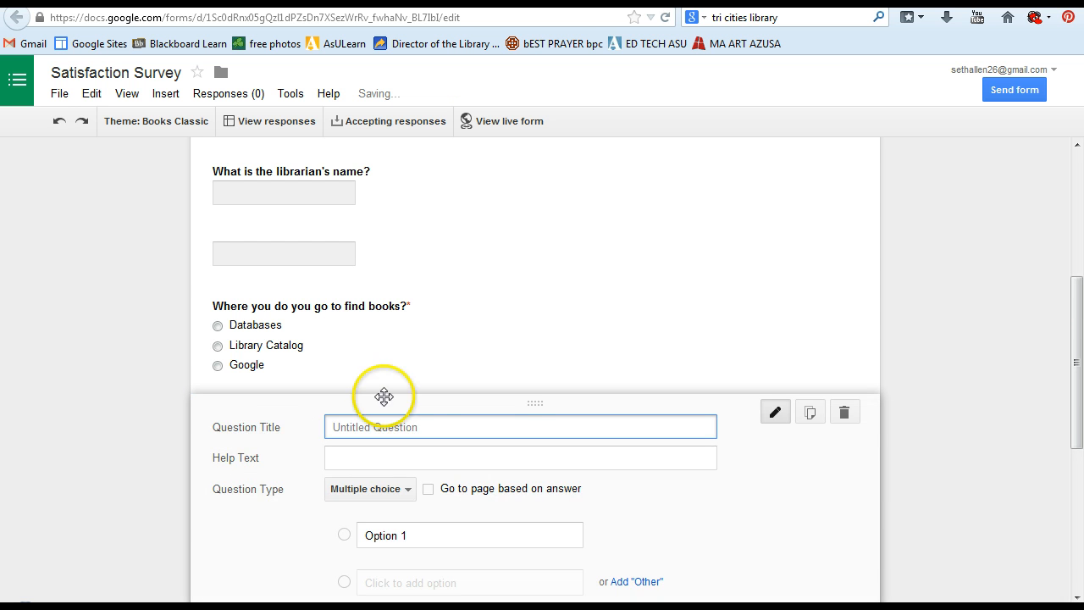
{"action": "scroll", "coordinate": [406, 426], "scroll_direction": "down", "scroll_amount": 1}
{"action": "scroll", "coordinate": [405, 426], "scroll_direction": "down", "scroll_amount": 2}
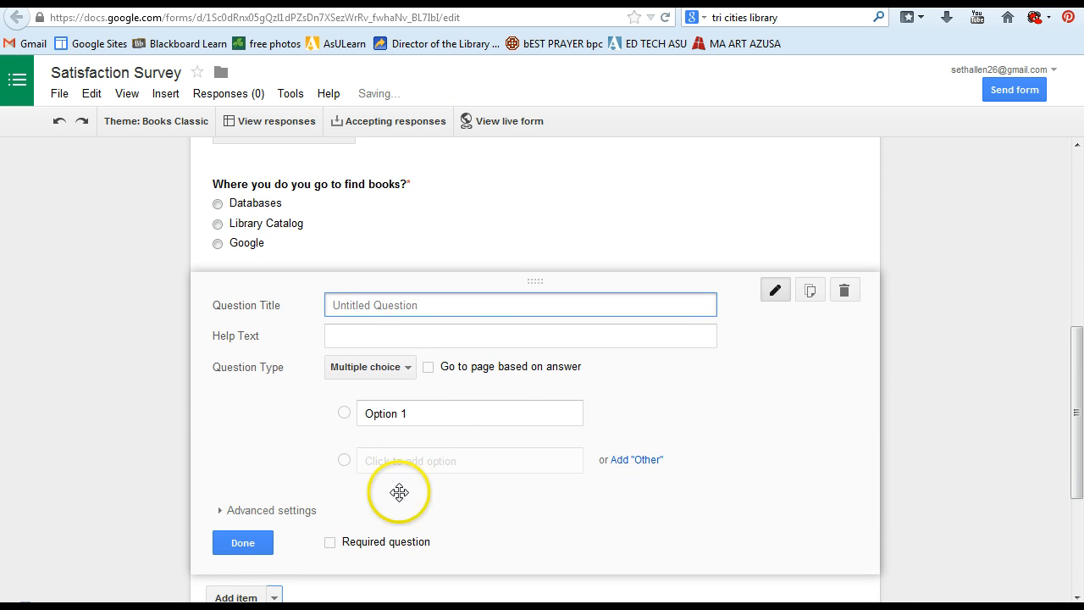
{"action": "left_click", "coordinate": [411, 369]}
{"action": "left_click", "coordinate": [394, 441]}
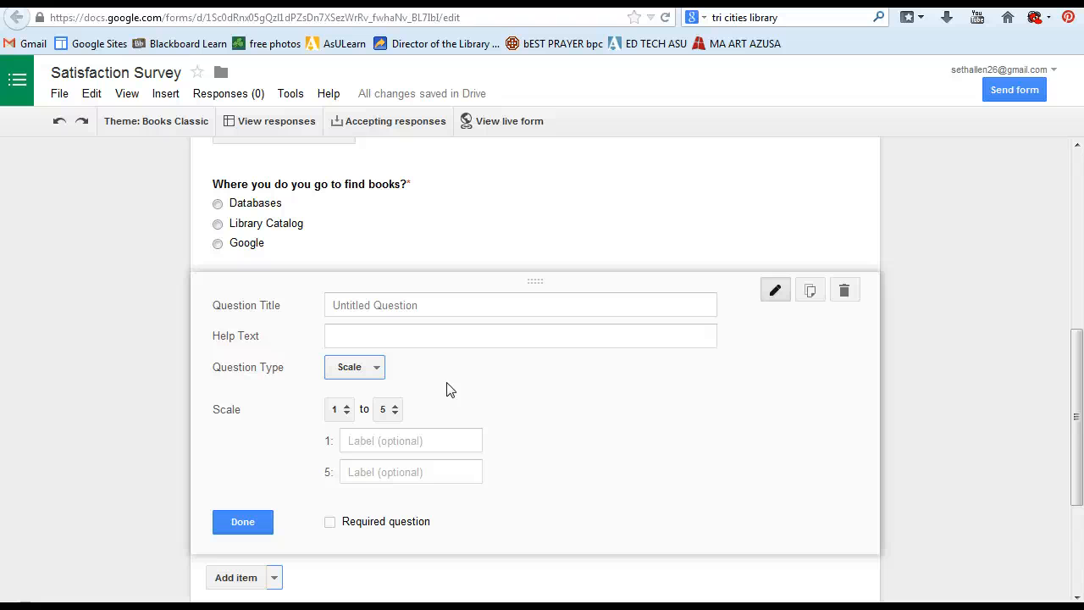
{"action": "left_click", "coordinate": [458, 308]}
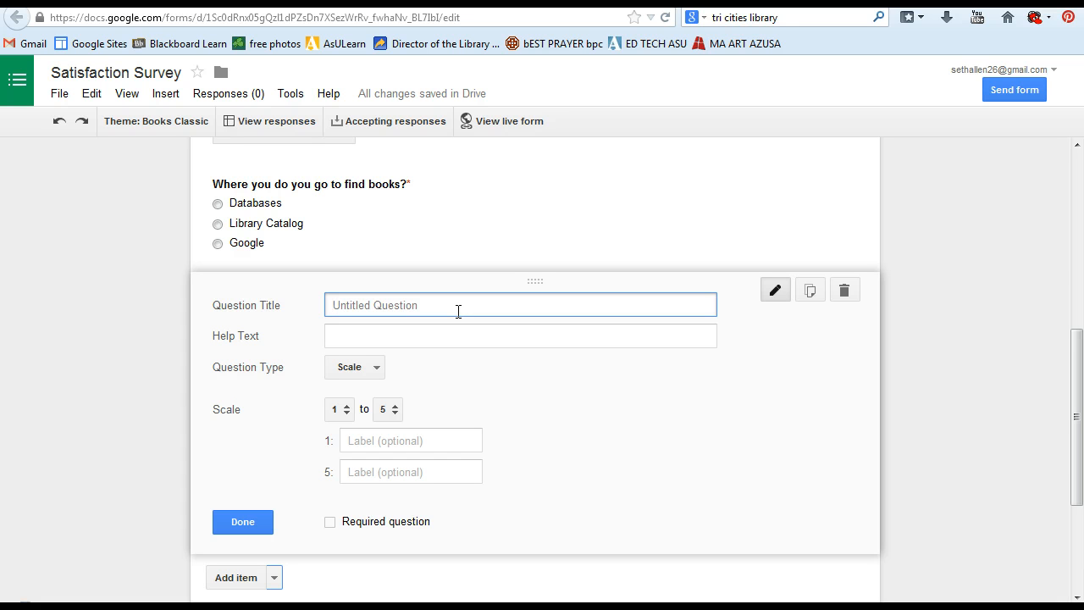
{"action": "type", "text": "How comfortable do y"}
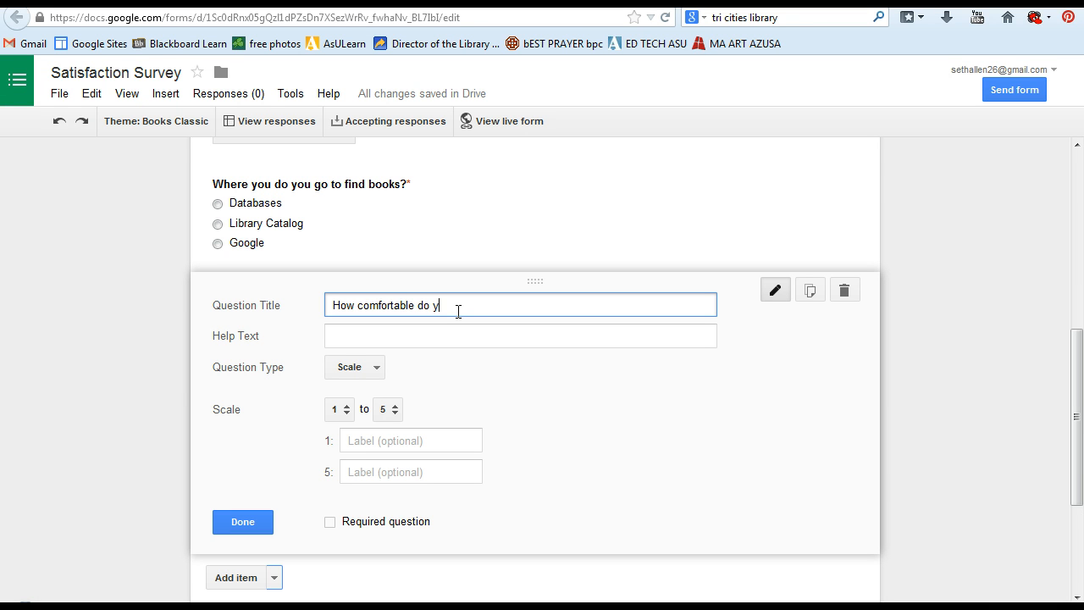
{"action": "type", "text": "ou feel doing research?"}
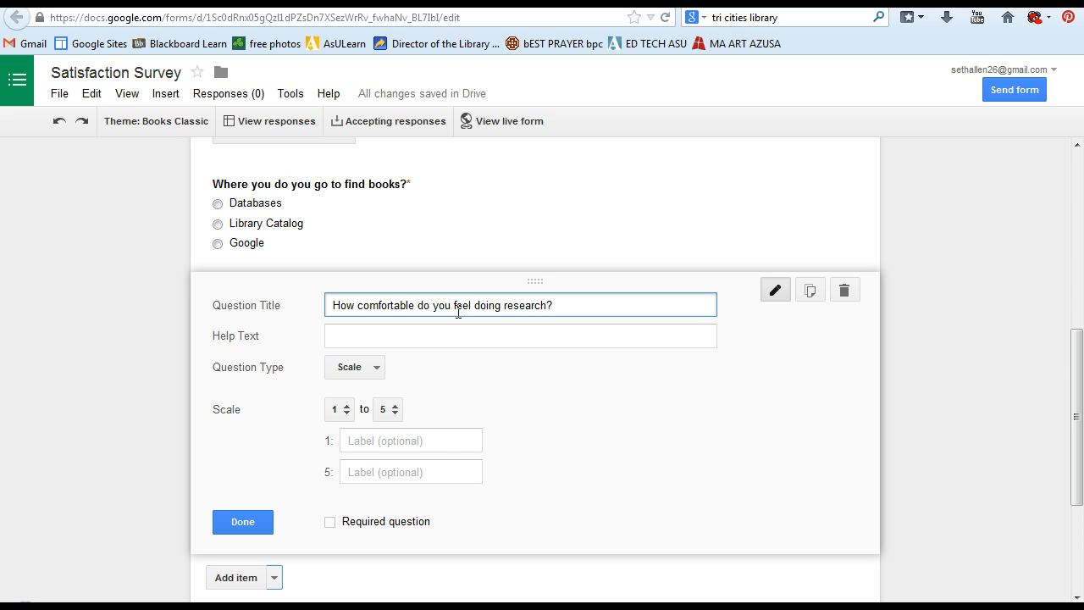
Label scale value 1 "Very comfortable" and scale value 5 "Very uncomfortable"
{"action": "left_click", "coordinate": [393, 455]}
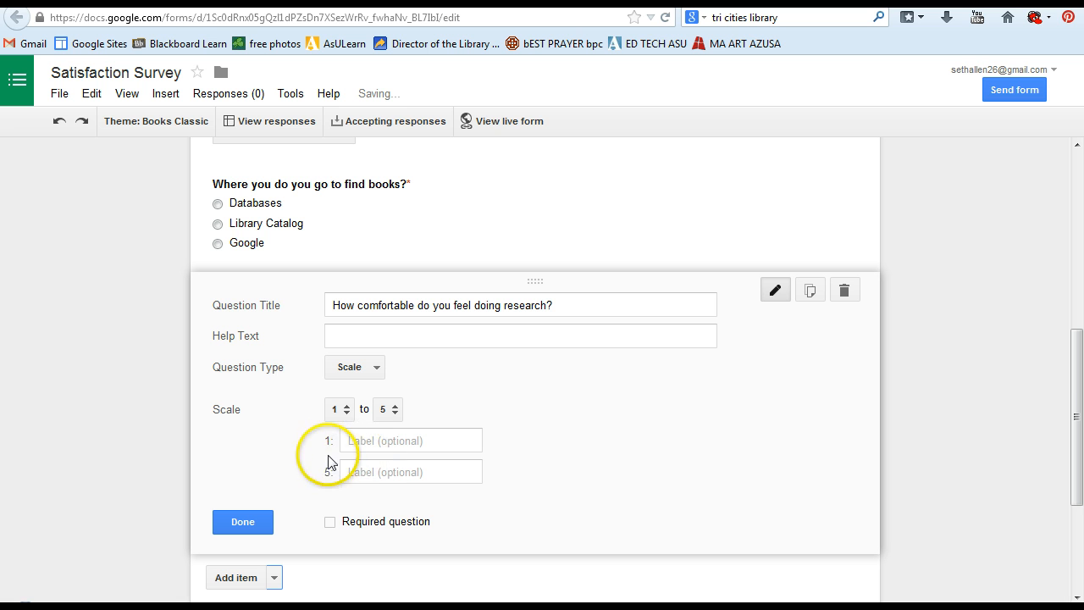
{"action": "left_click", "coordinate": [355, 441]}
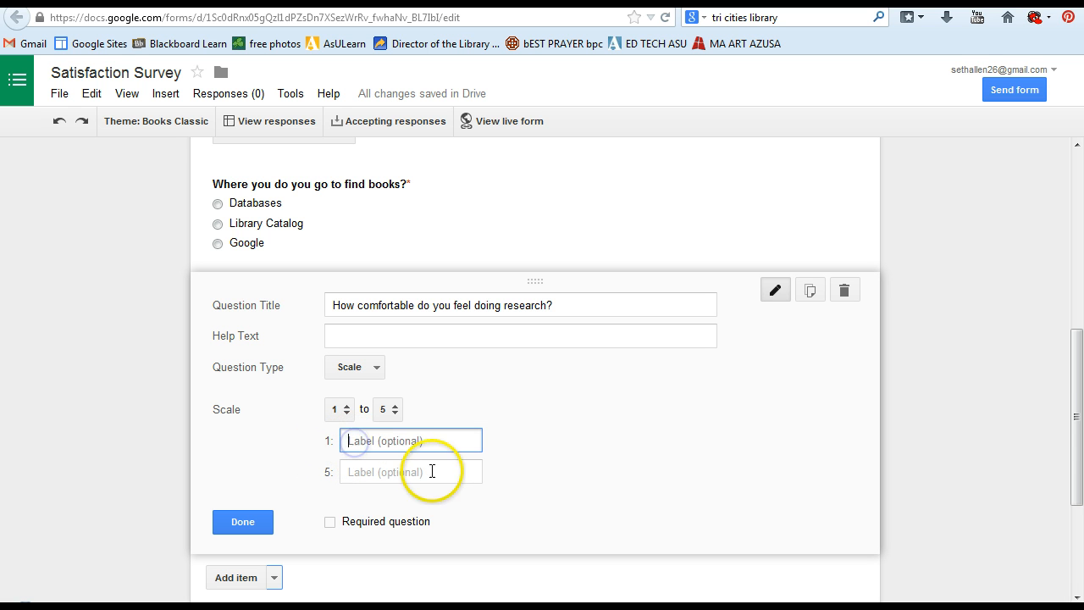
{"action": "type", "text": "Very comfo"}
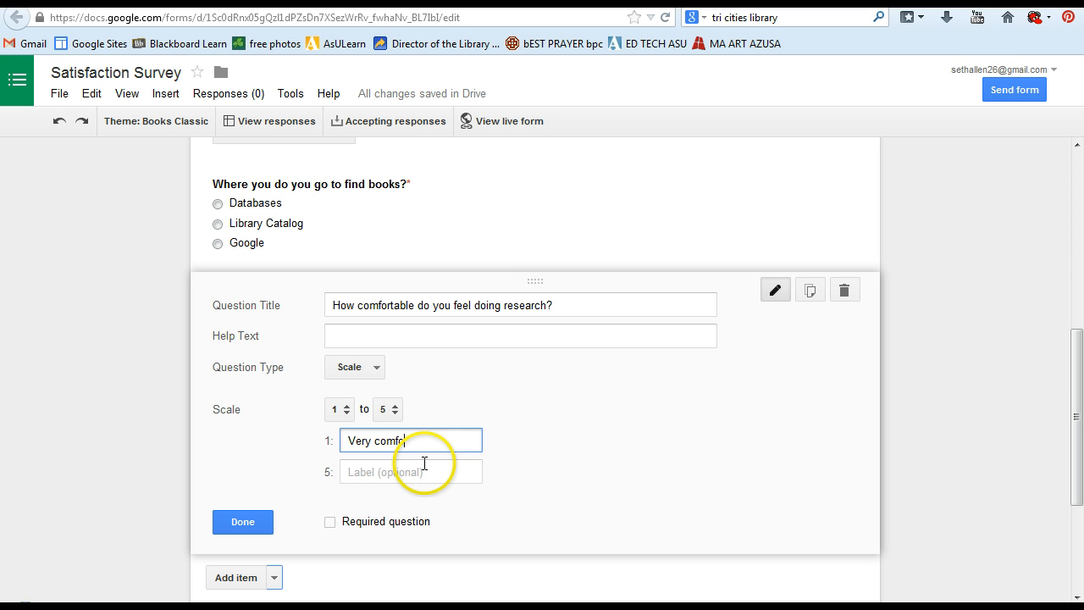
{"action": "type", "text": "rtable"}
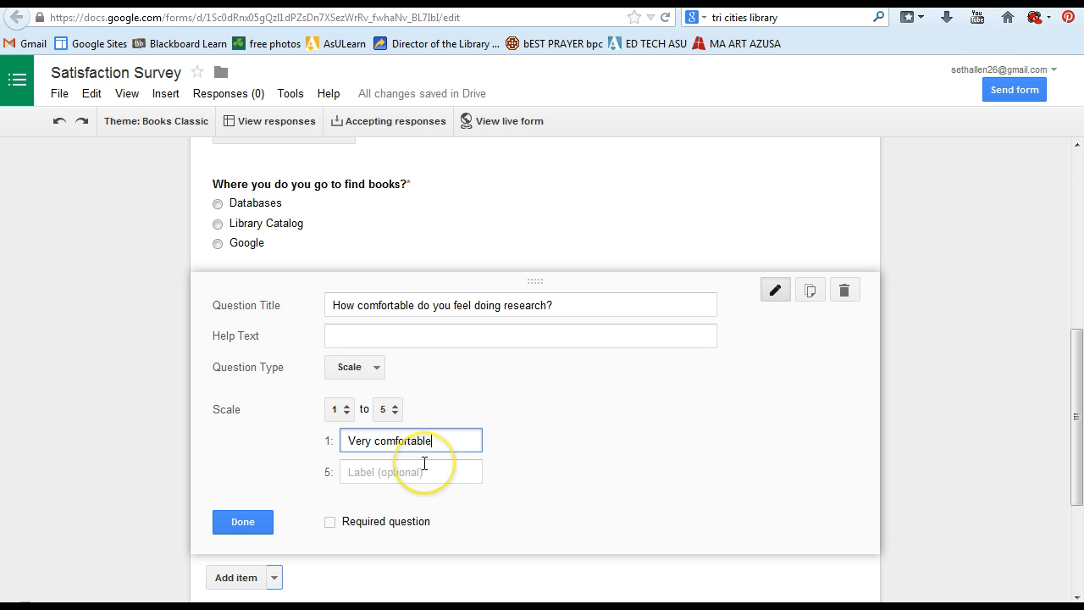
{"action": "left_click", "coordinate": [443, 471]}
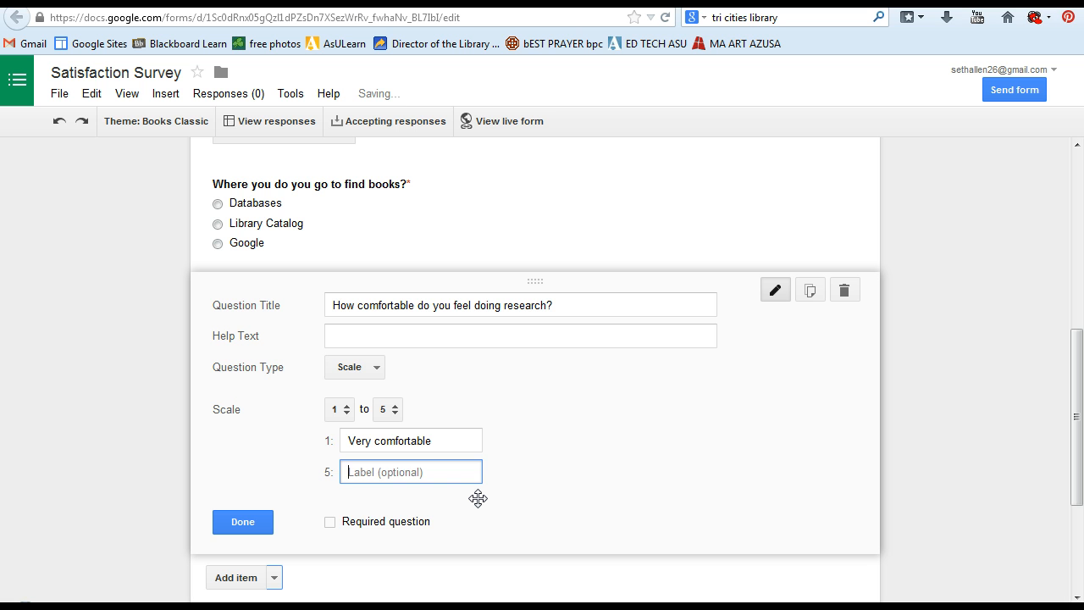
{"action": "type", "text": "Very u"}
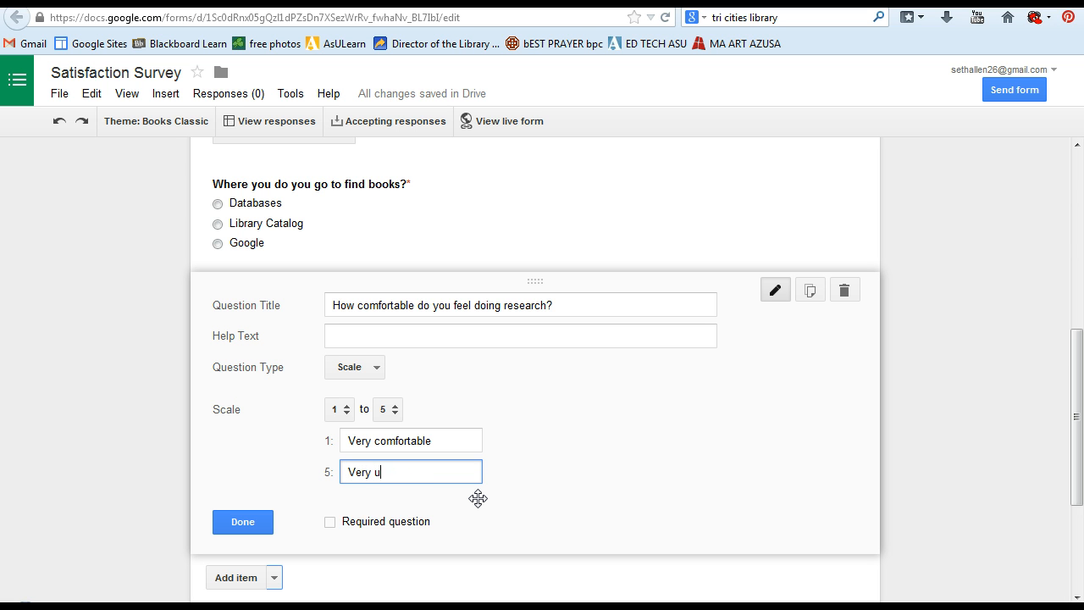
{"action": "type", "text": "ncomfortable"}
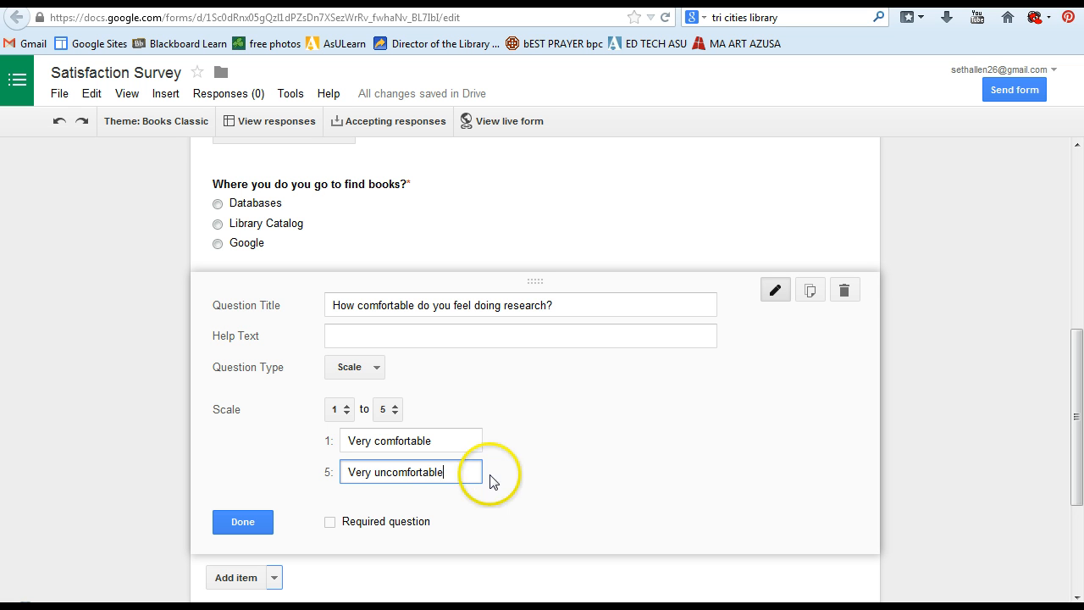
Give the scale question the help text "1-very uncomfortable, 2-uncomfortable, 3-neutral, 4-comfortable, 5-very comfortable" and finish editing it
{"action": "left_click", "coordinate": [349, 336]}
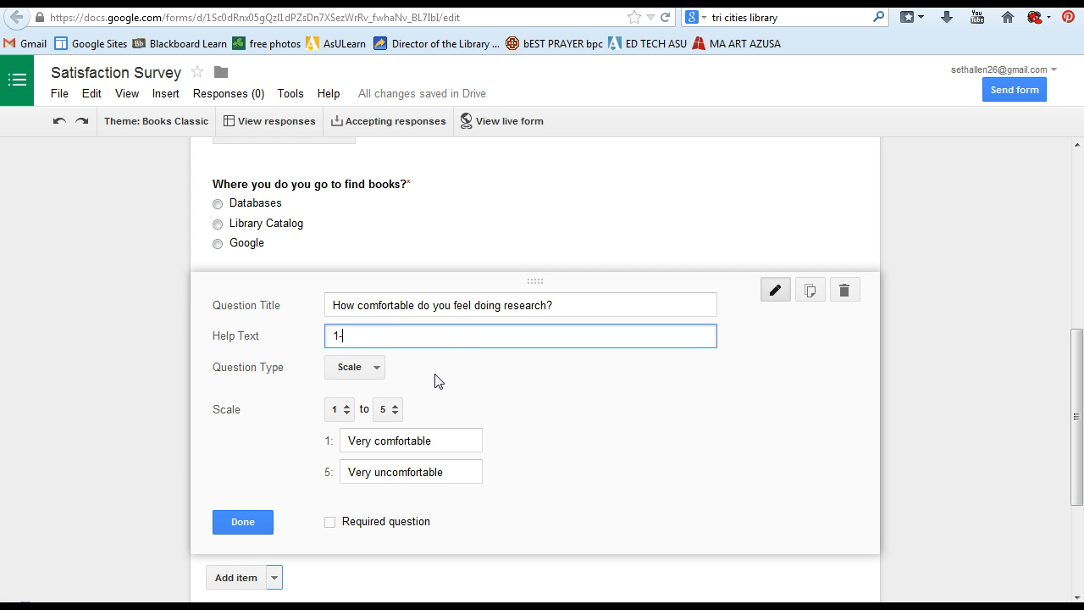
{"action": "type", "text": "1-very c"}
{"action": "type", "text": "ncomo"}
{"action": "key", "text": "BackSpace"}
{"action": "type", "text": "fortable, 2-"}
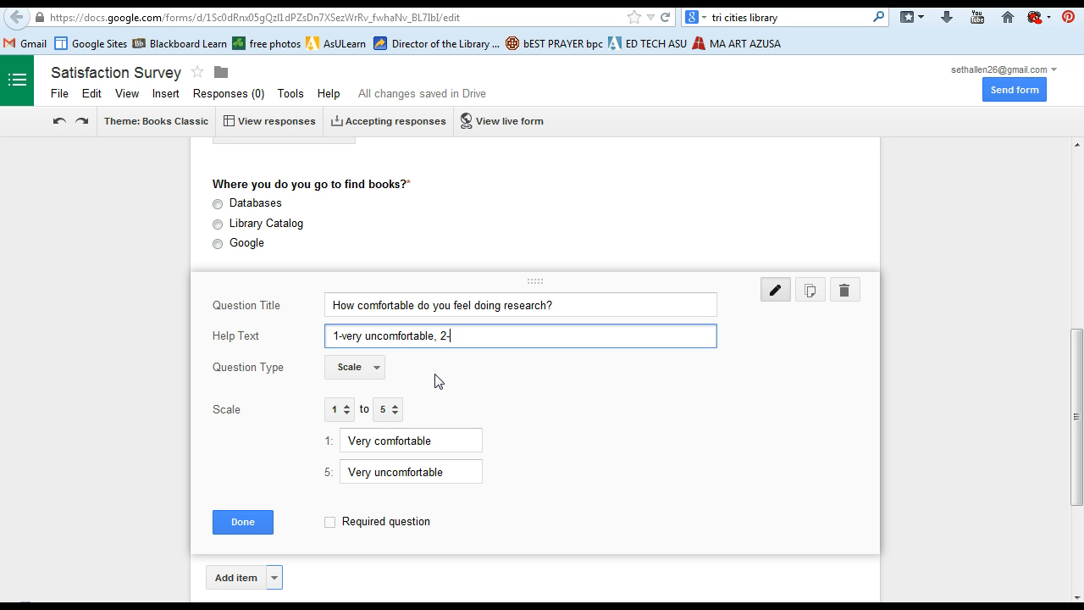
{"action": "type", "text": "uncomo"}
{"action": "type", "text": "ortable"}
{"action": "type", "text": ", 3-neutra"}
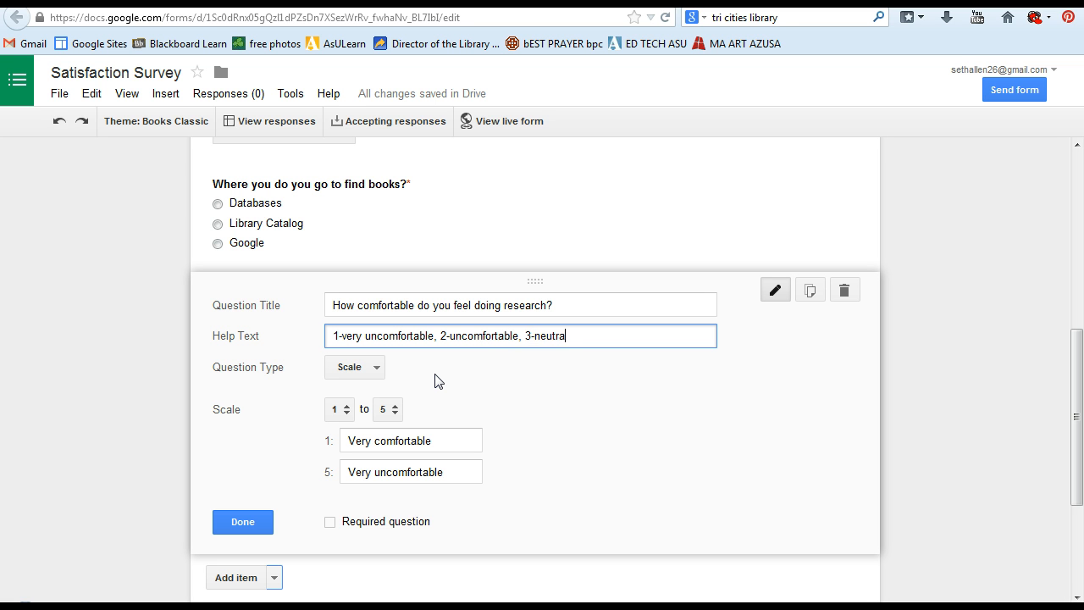
{"action": "type", "text": "l, 4-comfortable, 5-very comfor"}
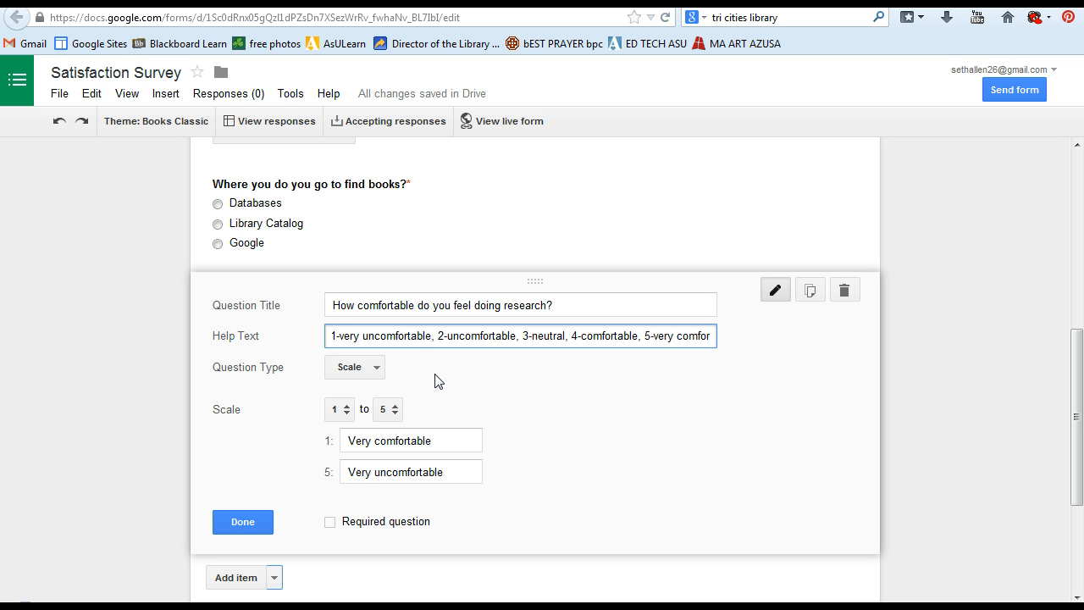
{"action": "type", "text": "table"}
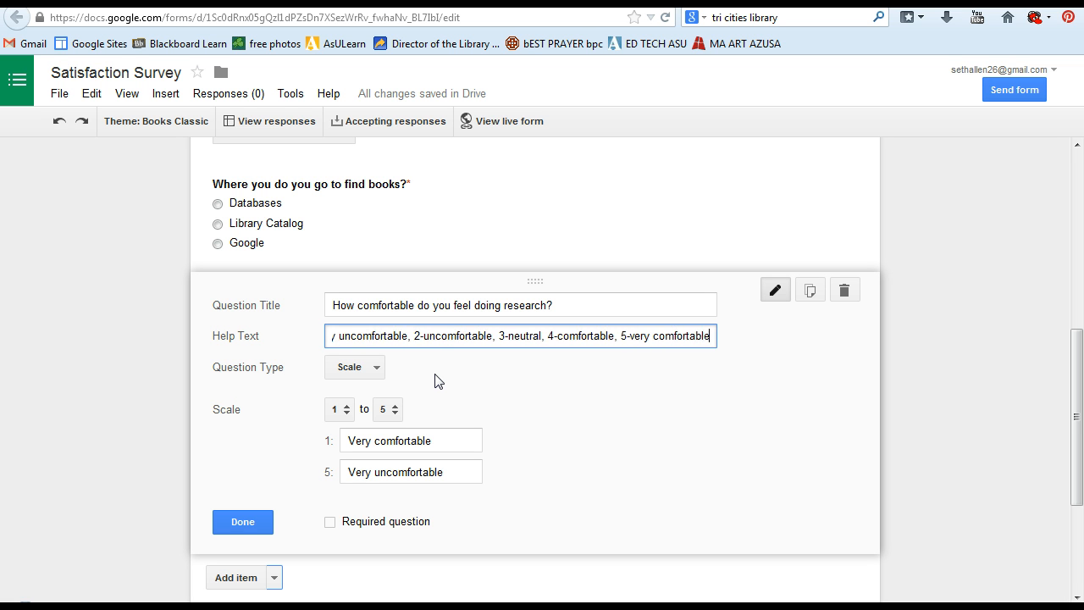
{"action": "left_click", "coordinate": [242, 523]}
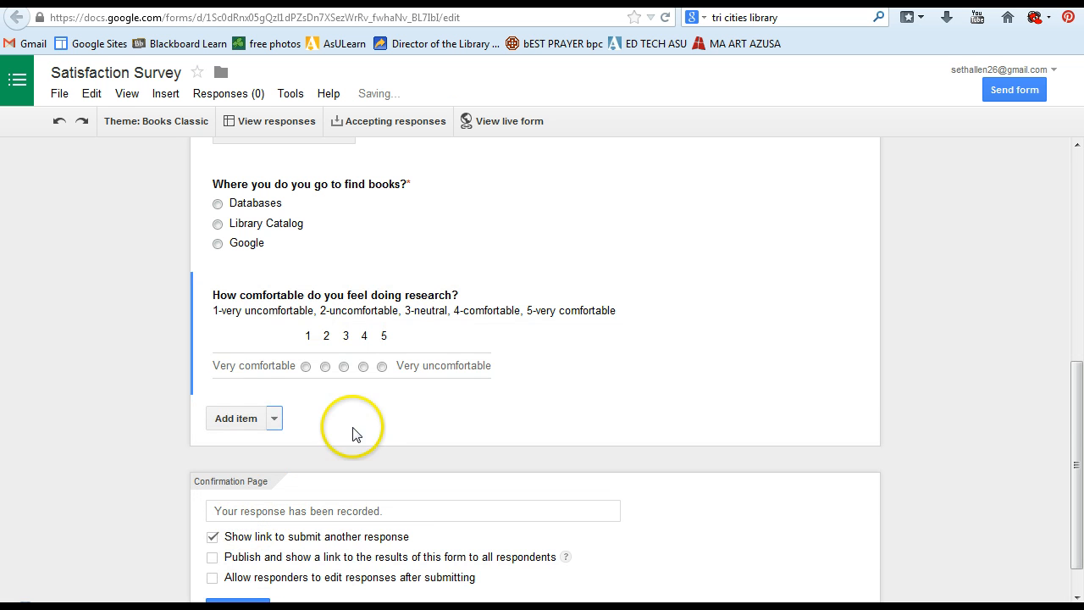
View the research comfort scale in the live form, then go back to the form editor
{"action": "left_click", "coordinate": [515, 124]}
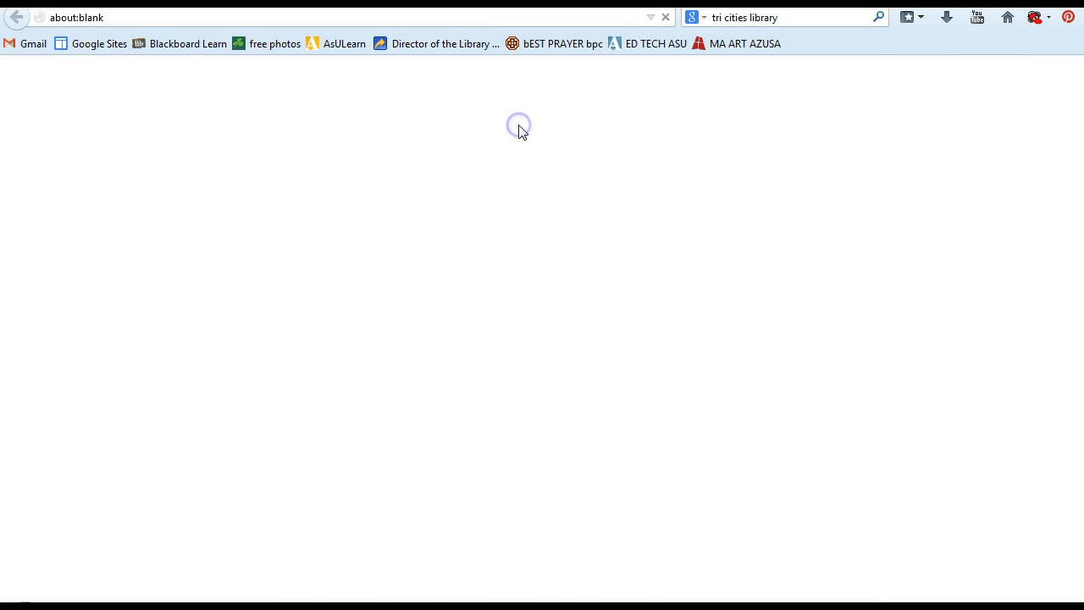
{"action": "scroll", "coordinate": [532, 310], "scroll_direction": "down", "scroll_amount": 5}
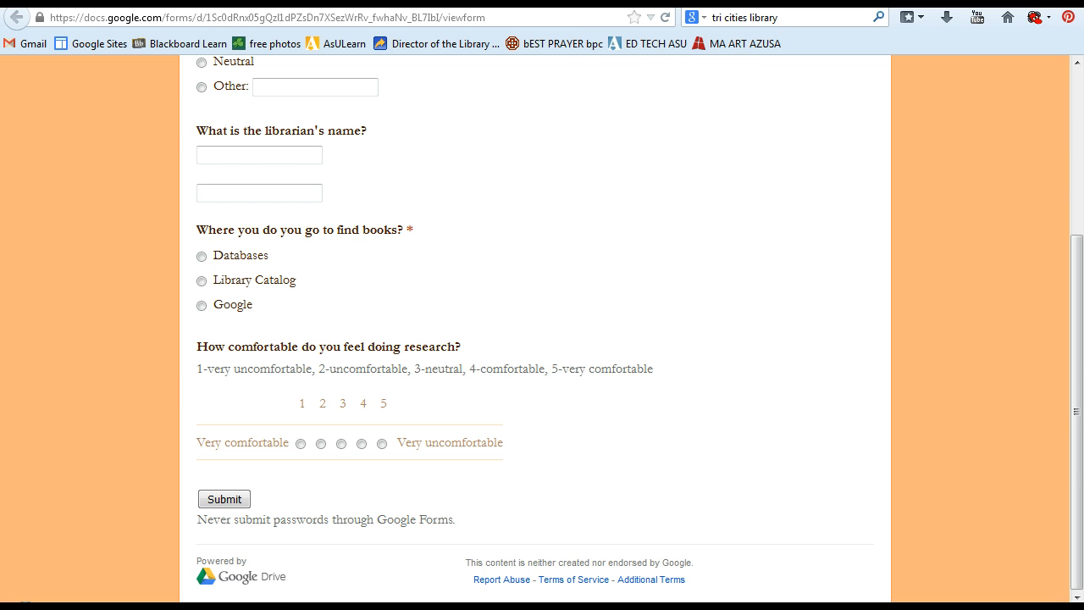
{"action": "left_click", "coordinate": [355, 3]}
Add a grid question titled "Please rate your satisfaction with the library's:"
{"action": "left_click", "coordinate": [250, 418]}
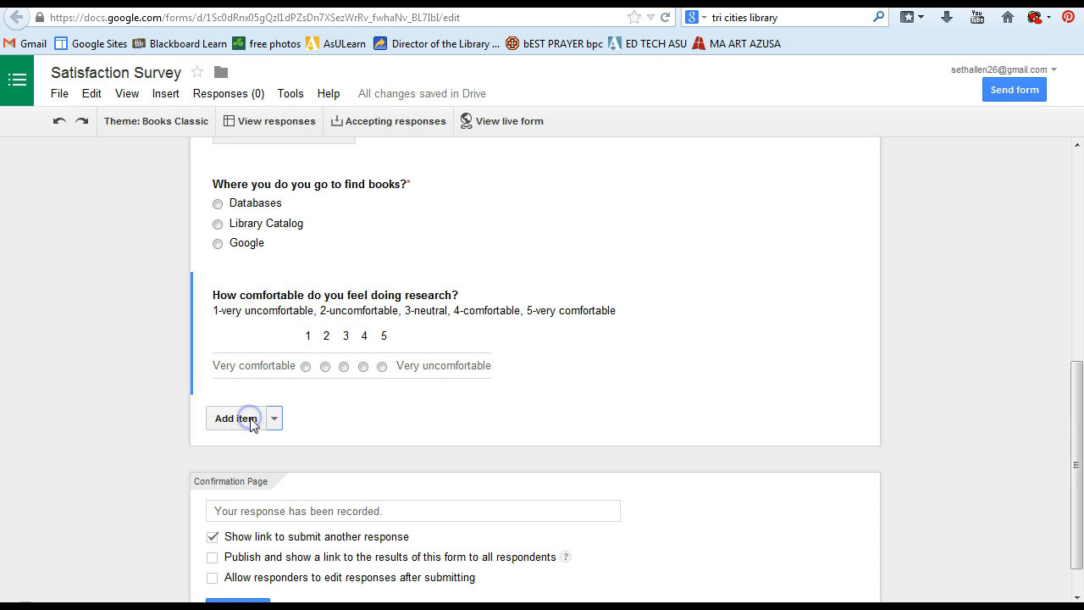
{"action": "left_click", "coordinate": [274, 418]}
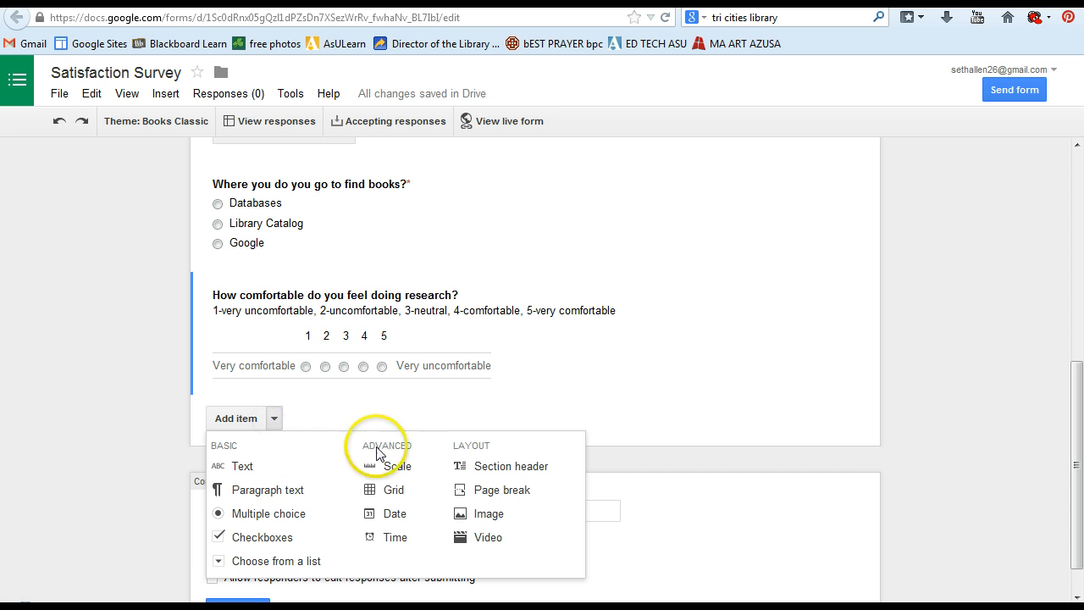
{"action": "left_click", "coordinate": [413, 492]}
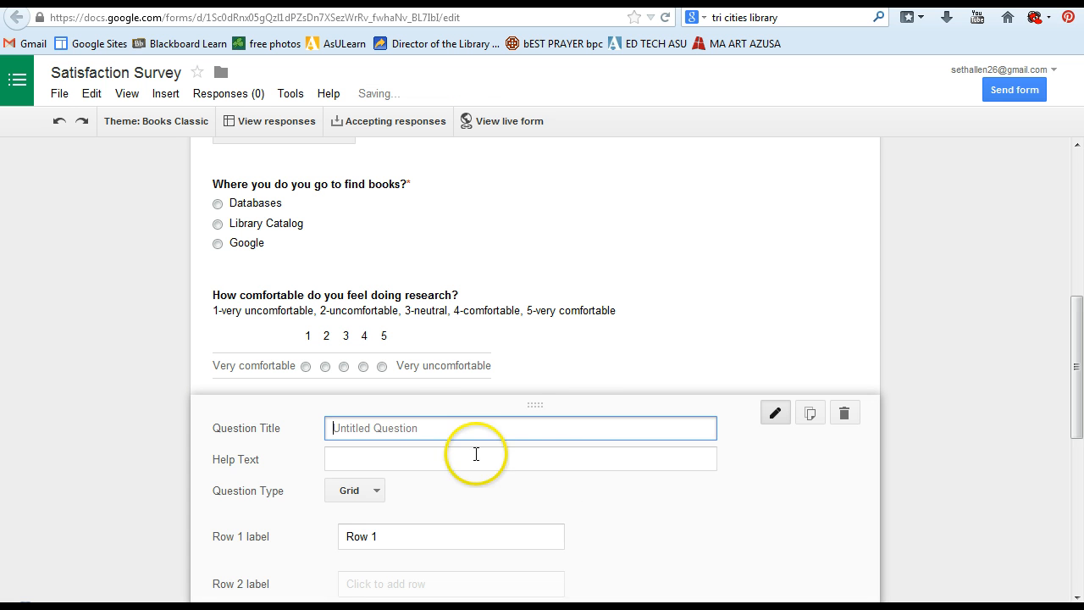
{"action": "scroll", "coordinate": [798, 467], "scroll_direction": "down", "scroll_amount": 1}
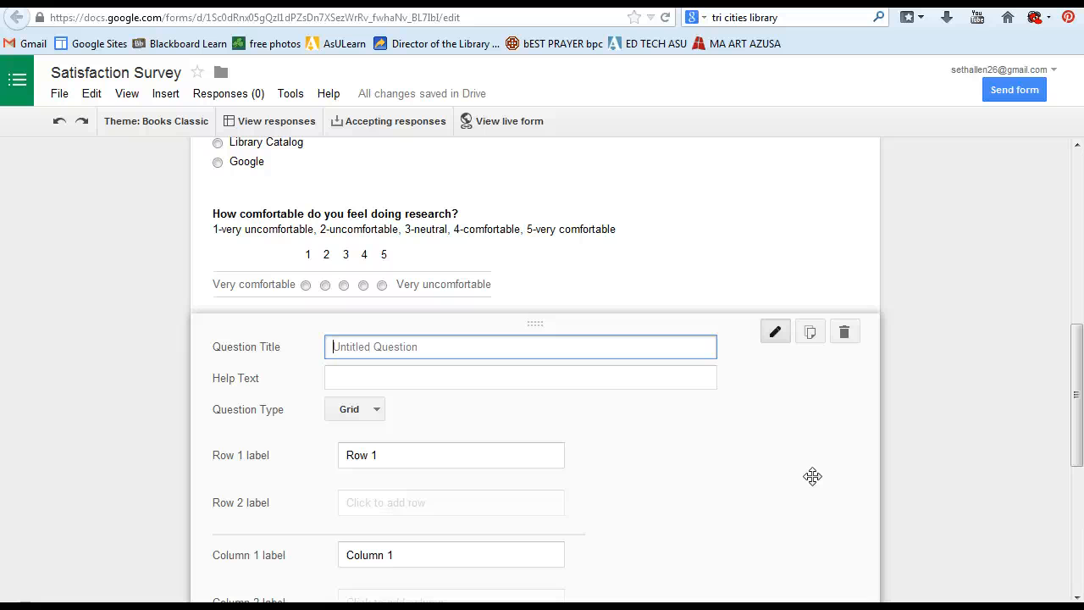
{"action": "type", "text": "Please rate your "}
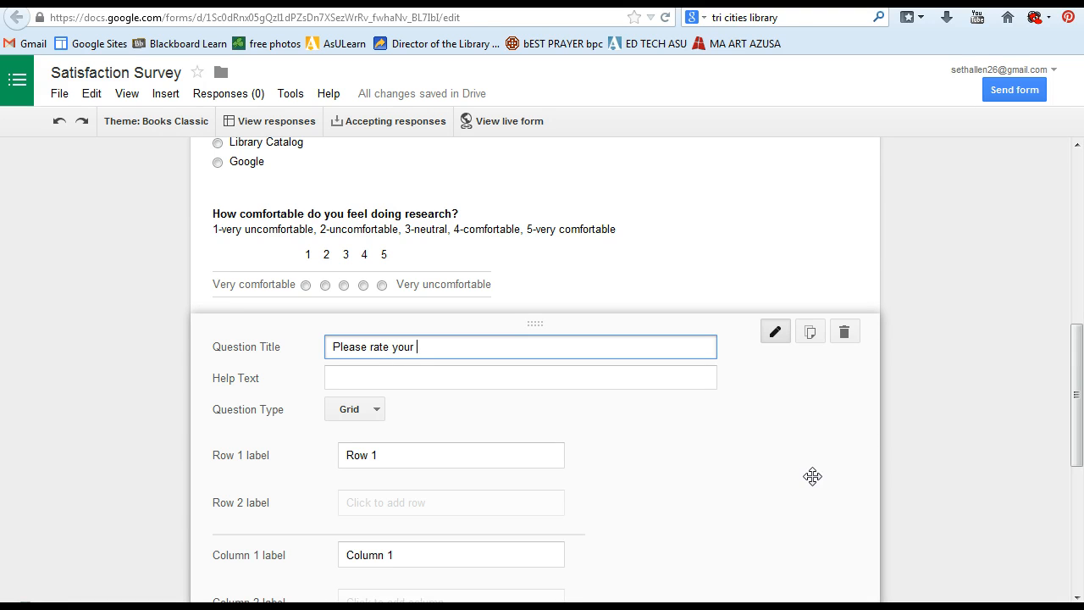
{"action": "type", "text": "satisfaction with the library's:"}
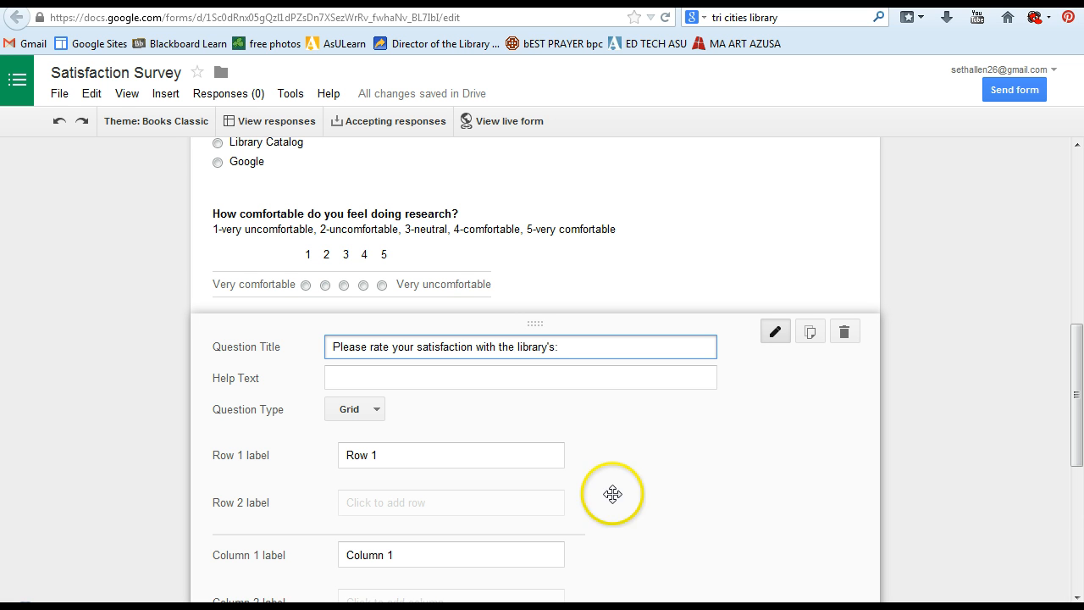
Give the grid question the help text "1-Very unsatisfed, 5, Very satifed"
{"action": "left_click", "coordinate": [476, 383]}
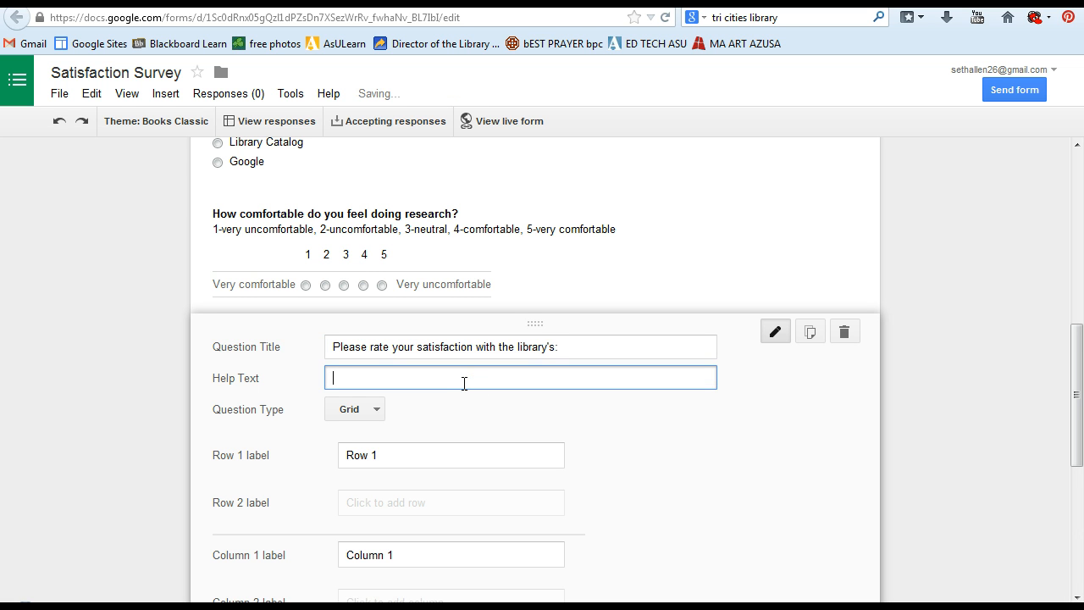
{"action": "type", "text": "1"}
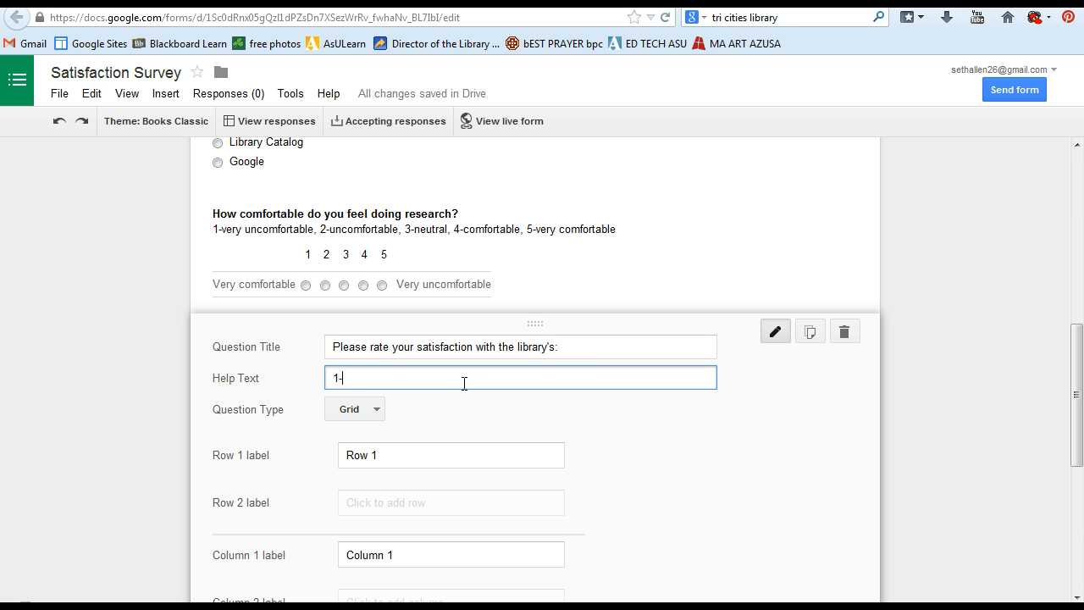
{"action": "type", "text": "-Very unsatisfed, 5, Very satifed"}
Label the grid question's three rows "Services", "Collection" and "Facilities"
{"action": "scroll", "coordinate": [576, 440], "scroll_direction": "down", "scroll_amount": 1}
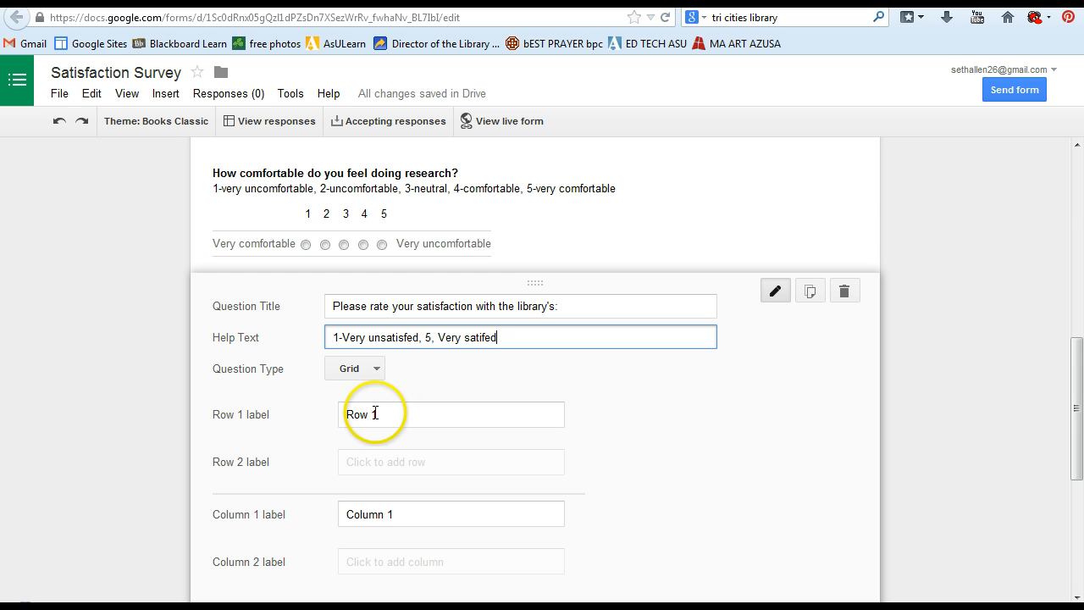
{"action": "scroll", "coordinate": [487, 440], "scroll_direction": "down", "scroll_amount": 1}
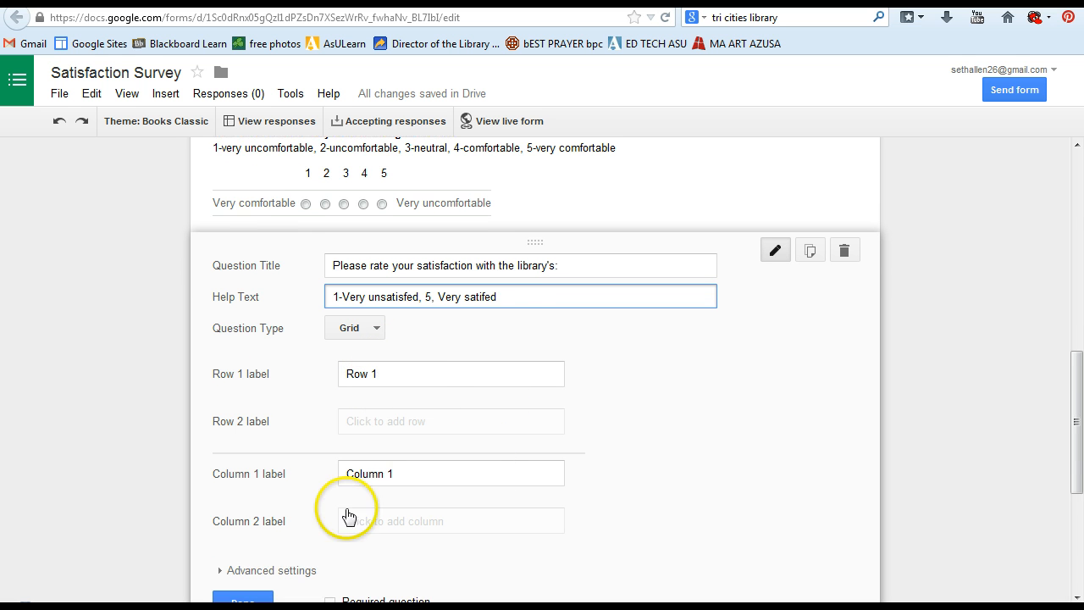
{"action": "left_click", "coordinate": [385, 366]}
{"action": "double_click", "coordinate": [389, 369]}
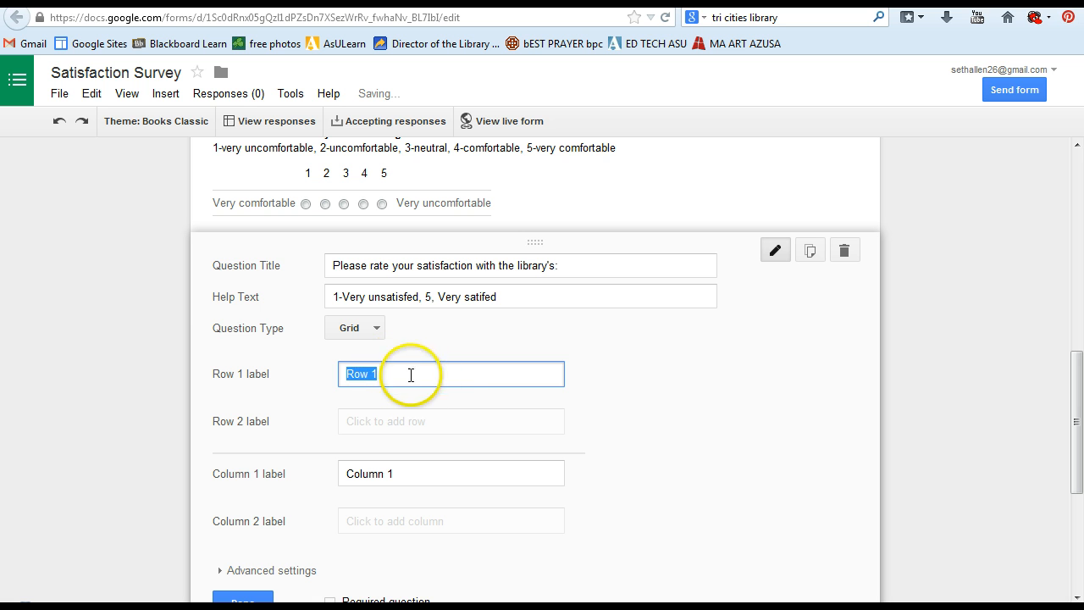
{"action": "type", "text": "Services"}
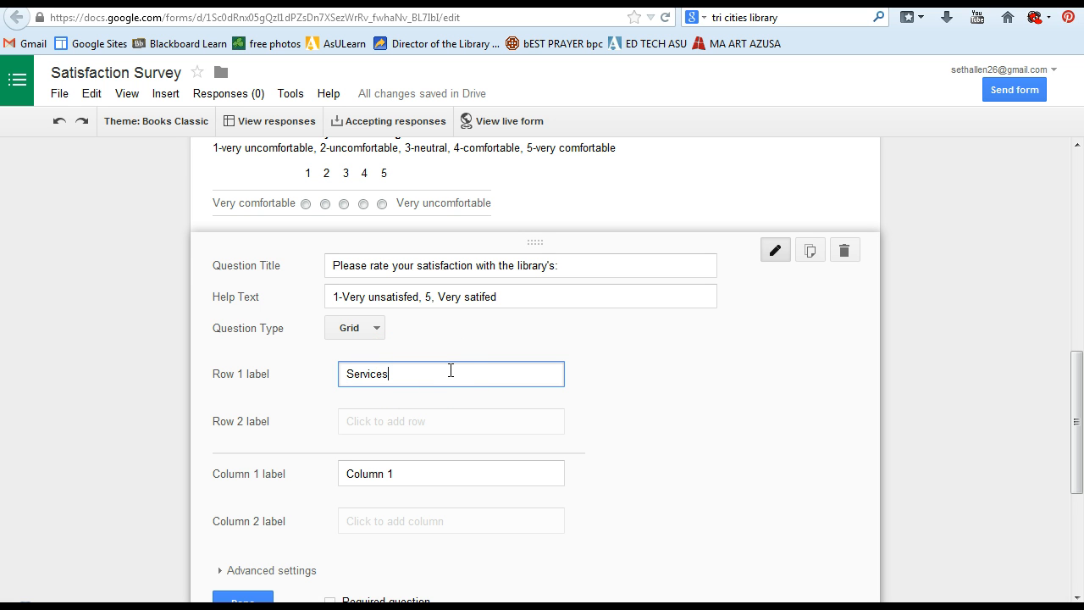
{"action": "left_click", "coordinate": [415, 419]}
{"action": "left_click_drag", "start_coordinate": [407, 404], "coordinate": [341, 407]}
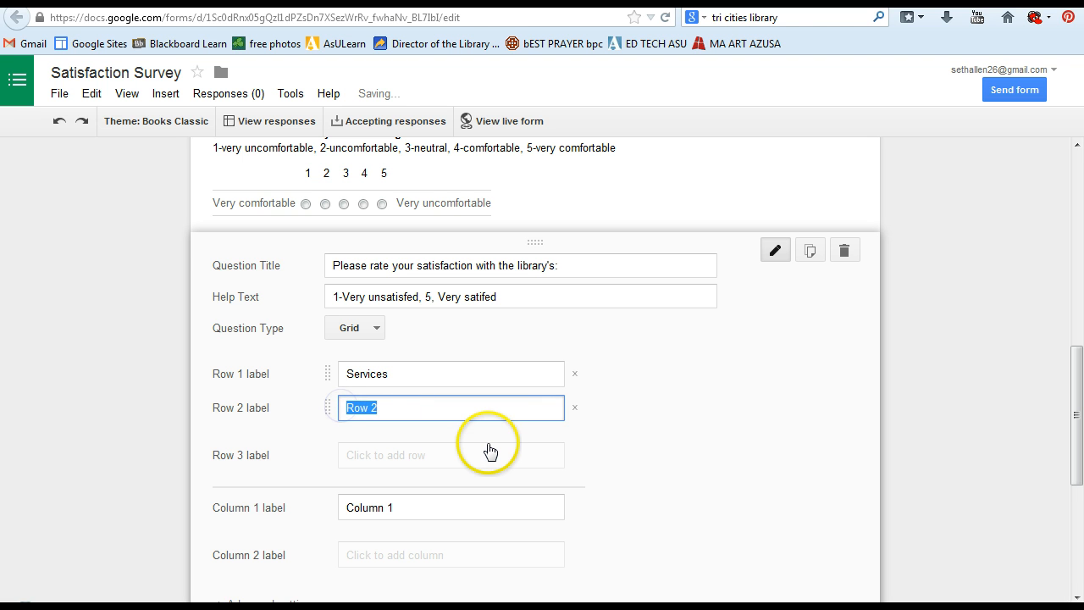
{"action": "type", "text": "Collection"}
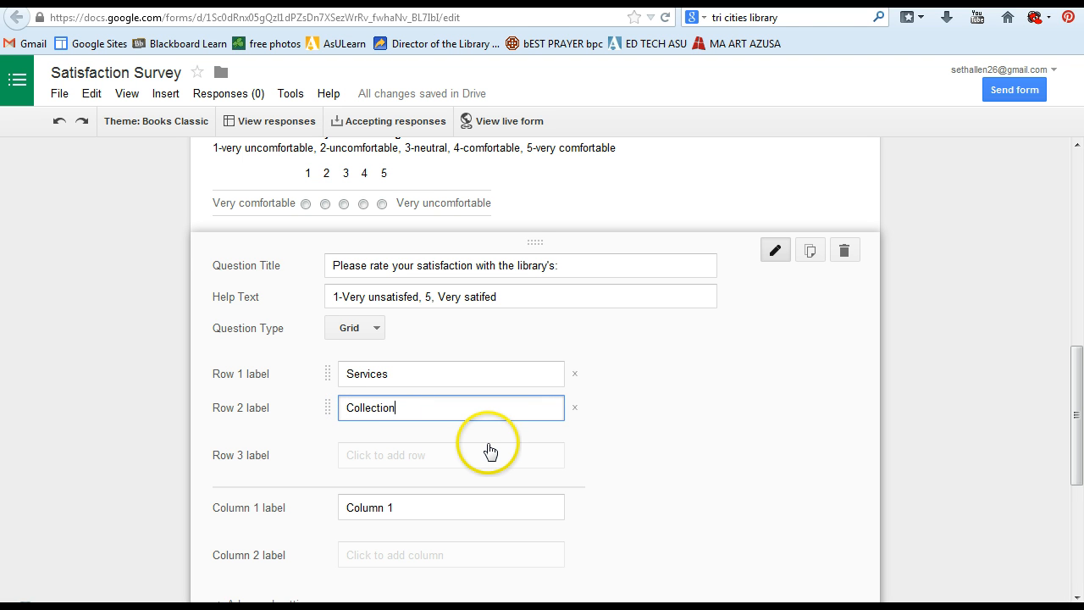
{"action": "left_click", "coordinate": [440, 455]}
{"action": "left_click_drag", "start_coordinate": [432, 449], "coordinate": [337, 441]}
{"action": "type", "text": "Facilities"}
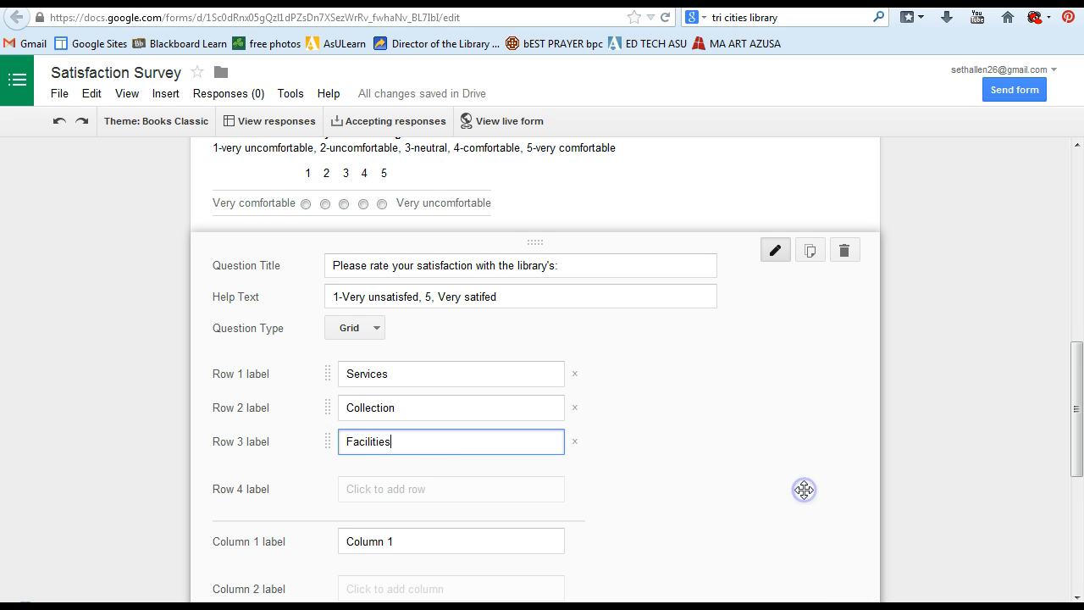
Label the grid's column 1 "Very Satisifed" and add column 2 labelled "Satisfed"
{"action": "scroll", "coordinate": [800, 495], "scroll_direction": "down", "scroll_amount": 1}
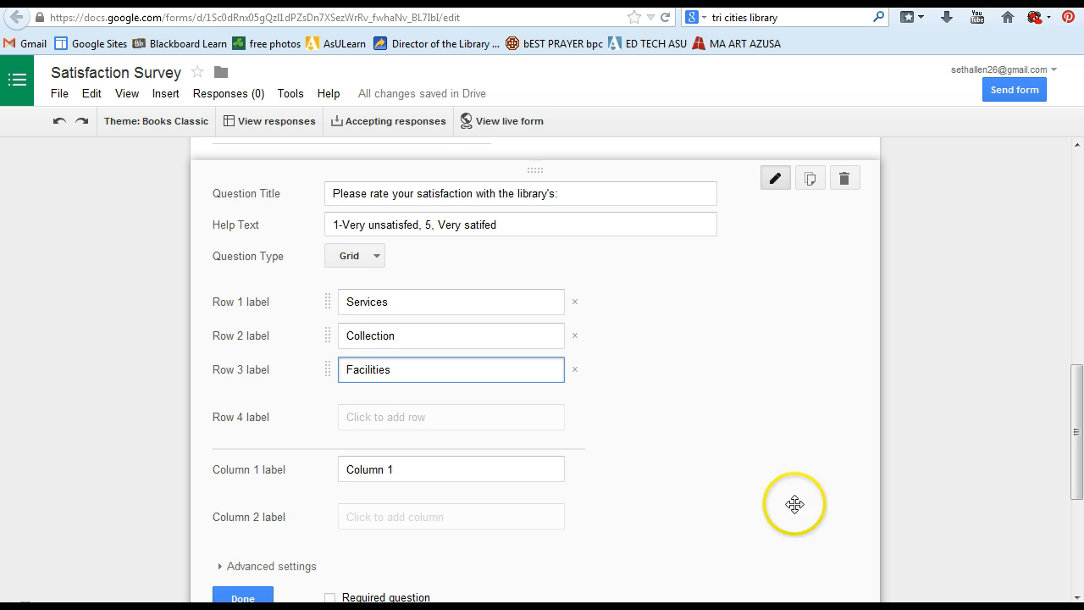
{"action": "left_click", "coordinate": [395, 461]}
{"action": "left_click", "coordinate": [356, 462]}
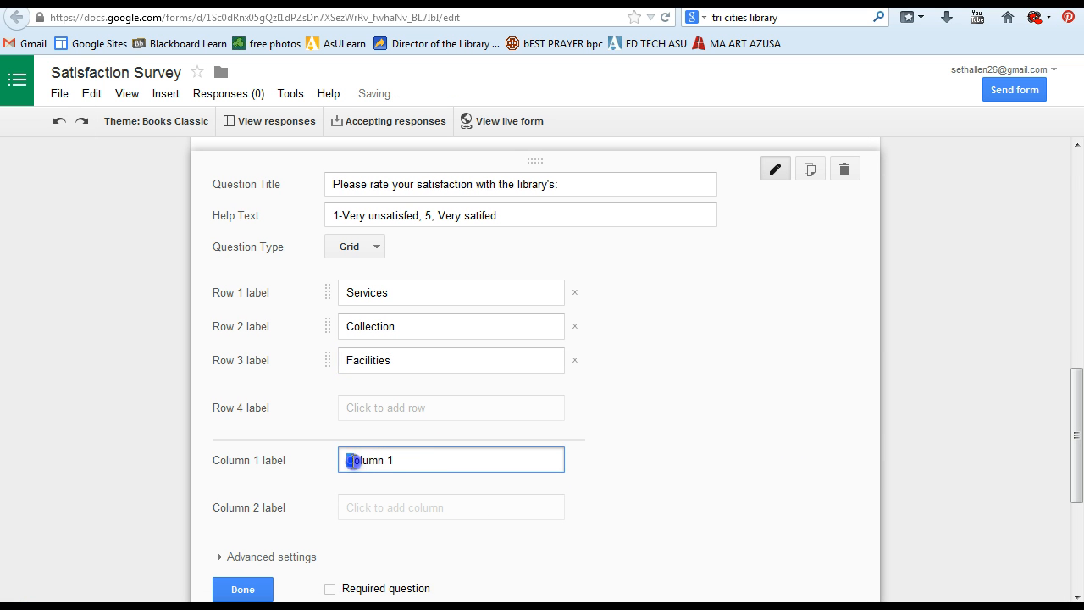
{"action": "left_click_drag", "start_coordinate": [354, 462], "coordinate": [416, 459]}
{"action": "type", "text": "Ve"}
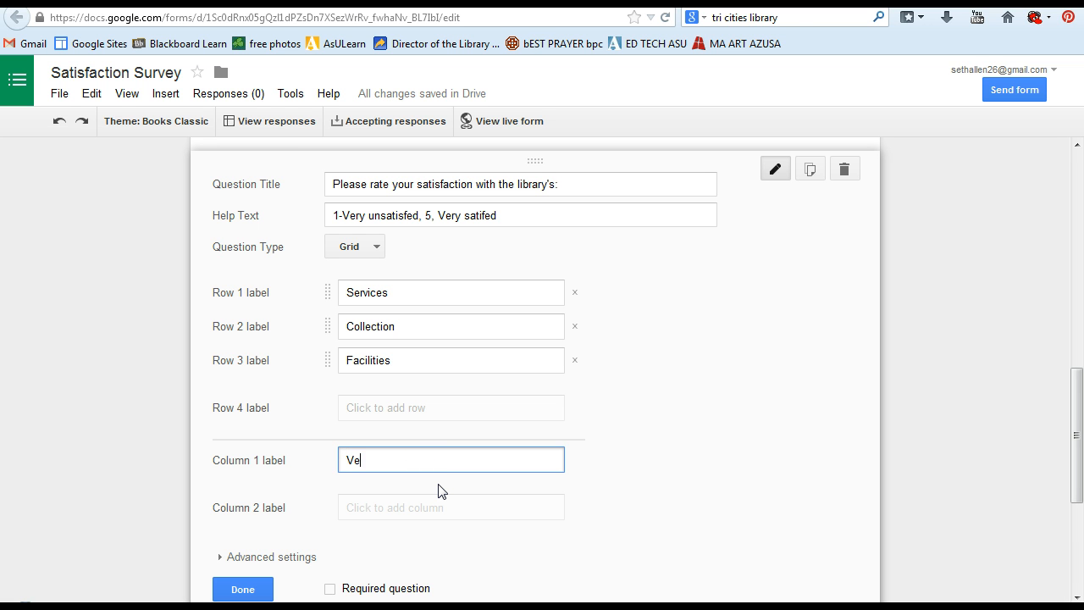
{"action": "type", "text": "ry Satisifed"}
{"action": "left_click", "coordinate": [448, 507]}
{"action": "left_click_drag", "start_coordinate": [418, 494], "coordinate": [323, 506]}
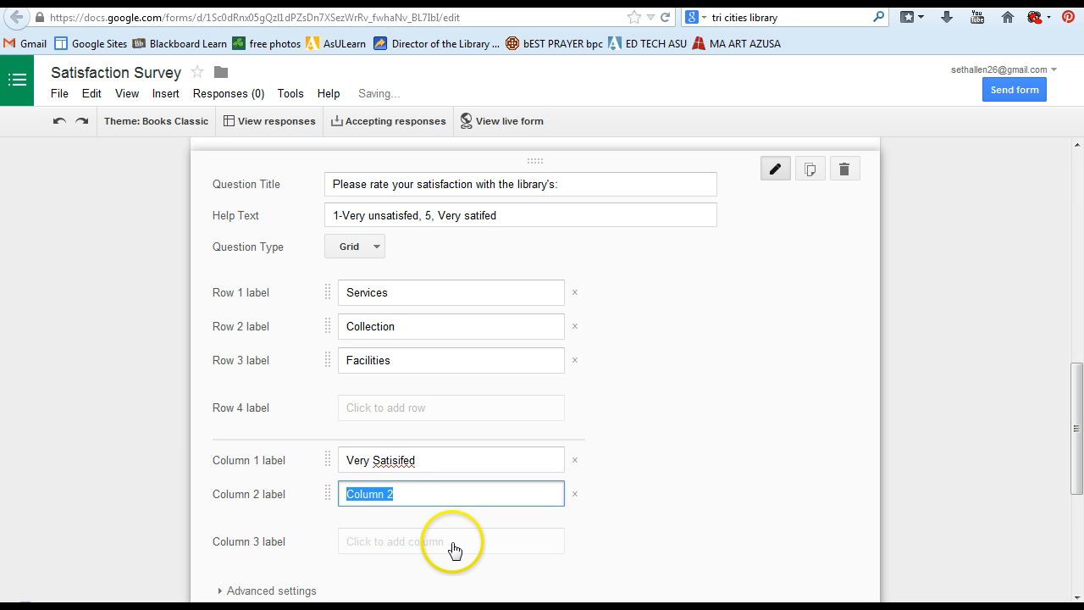
{"action": "type", "text": "Sta"}
{"action": "key", "text": "BackSpace"}
{"action": "type", "text": "ati"}
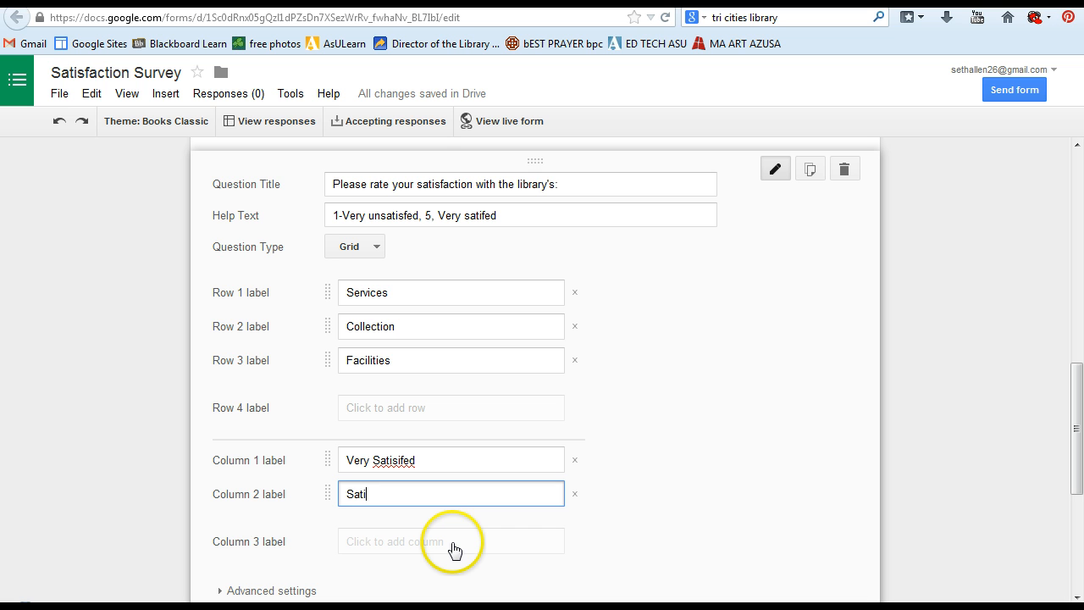
{"action": "type", "text": "sfed"}
Add a third grid column labelled "Neutral/no opnion"
{"action": "left_click", "coordinate": [454, 549]}
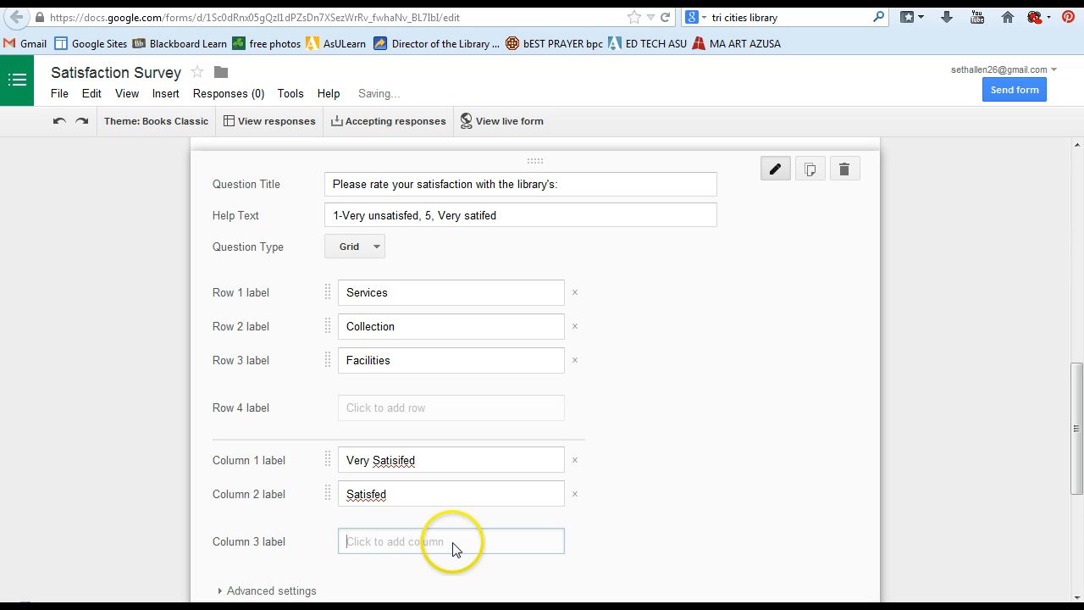
{"action": "left_click_drag", "start_coordinate": [433, 528], "coordinate": [333, 530]}
{"action": "type", "text": "Ne"}
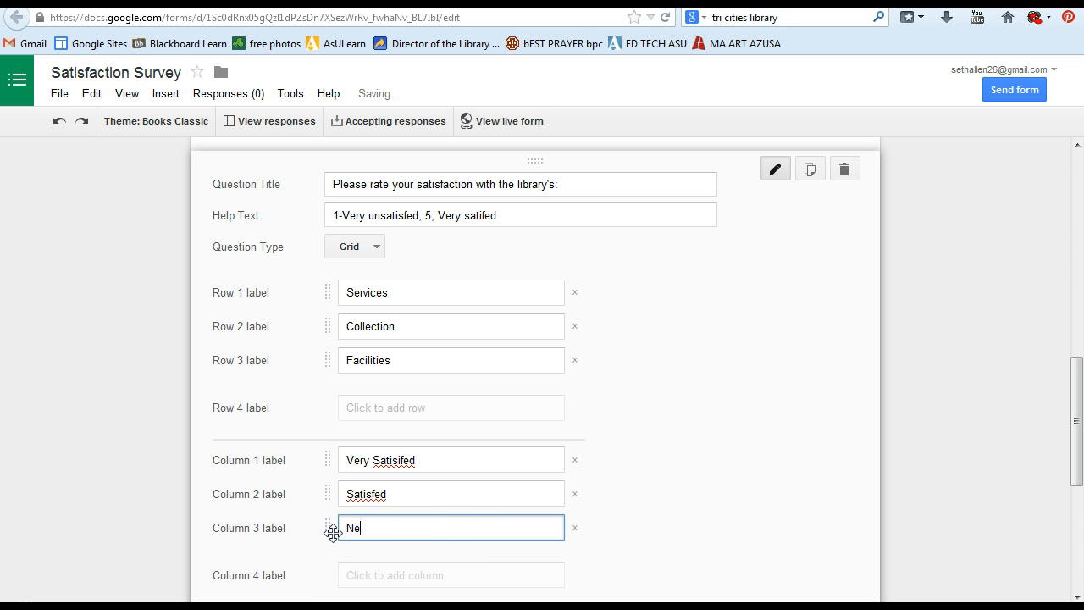
{"action": "type", "text": "utral/n"}
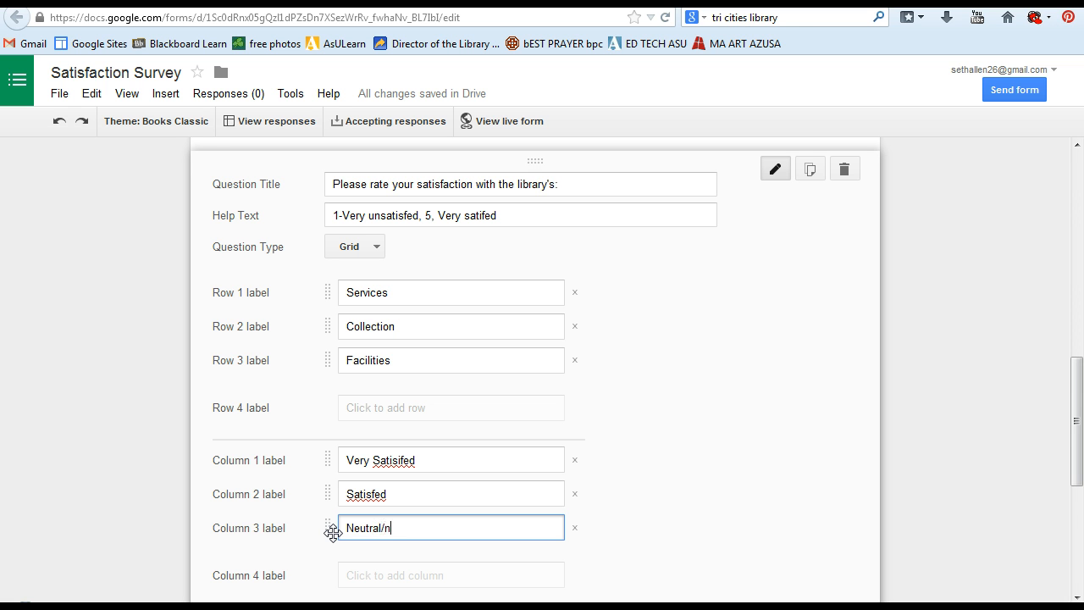
{"action": "type", "text": "o opinion"}
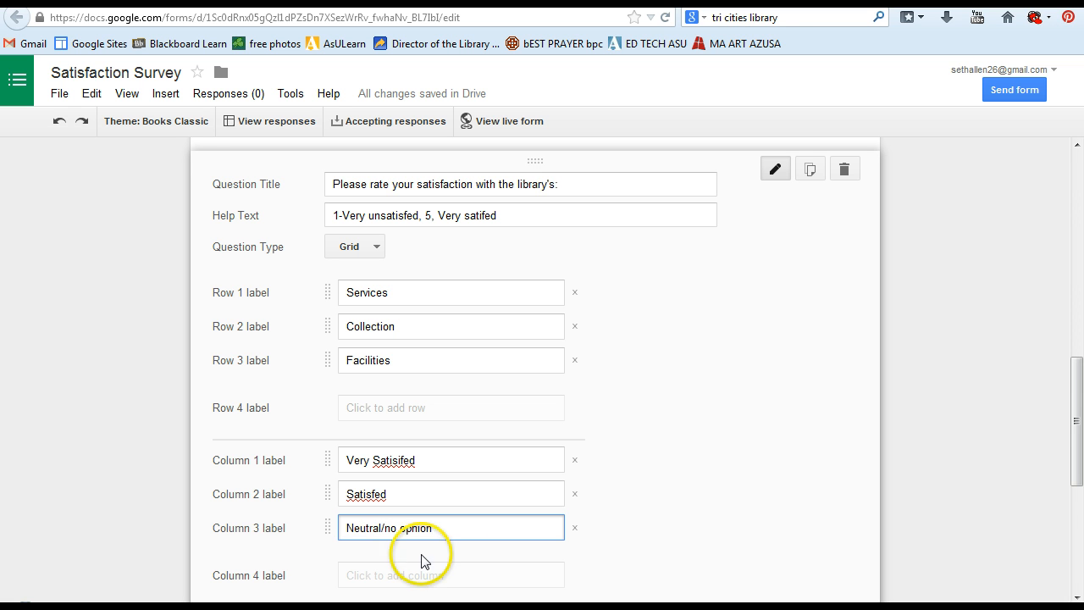
Add column 4 "Unsatisfed" and column 5 "Very unsatisfed" to the grid and finish editing the question
{"action": "left_click", "coordinate": [431, 571]}
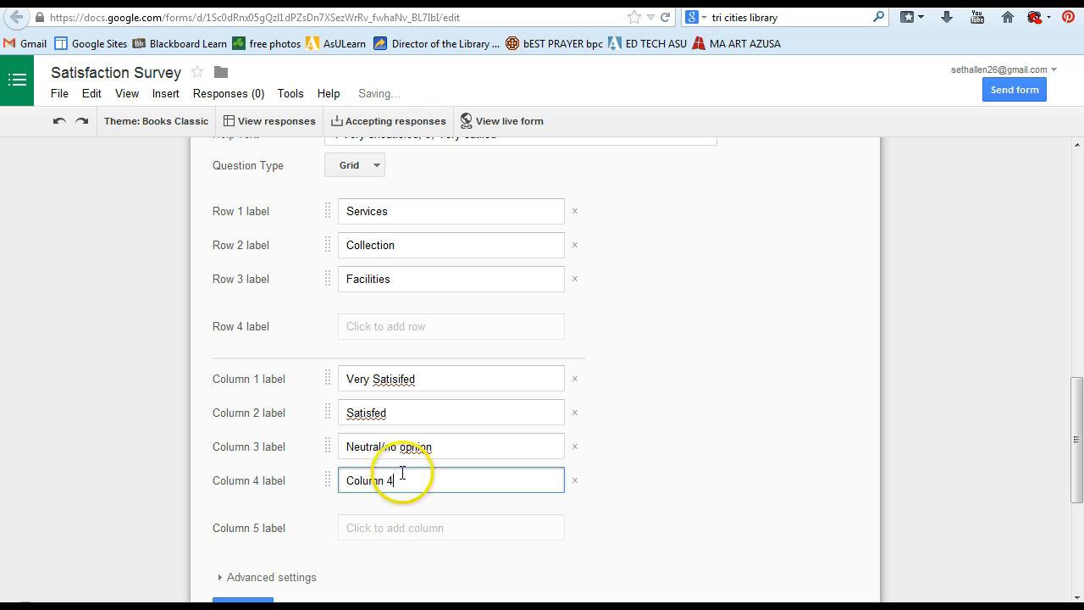
{"action": "left_click", "coordinate": [293, 480]}
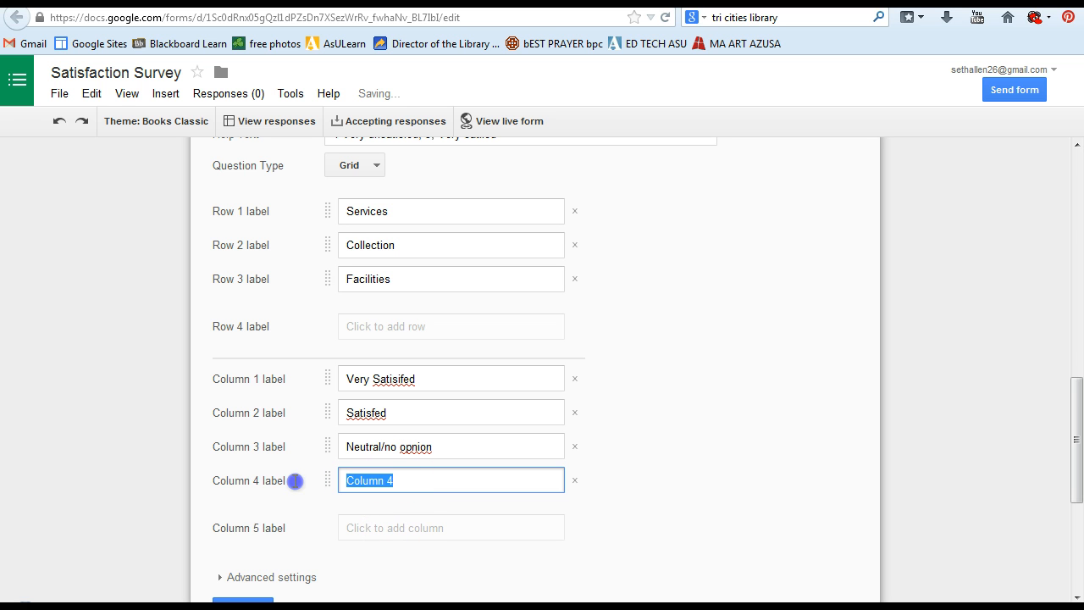
{"action": "left_click", "coordinate": [421, 526]}
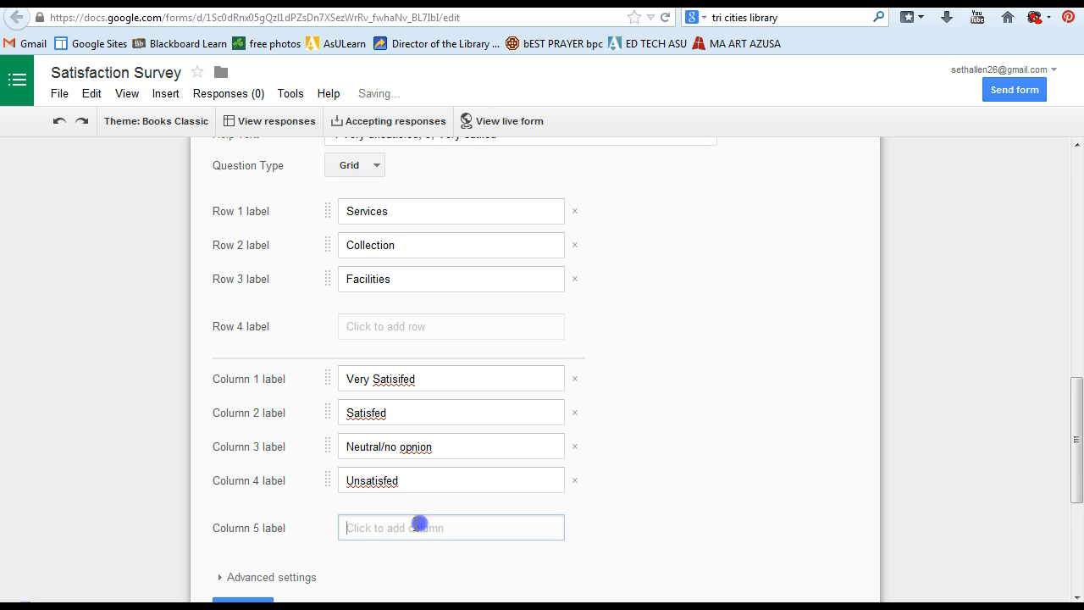
{"action": "left_click", "coordinate": [317, 520]}
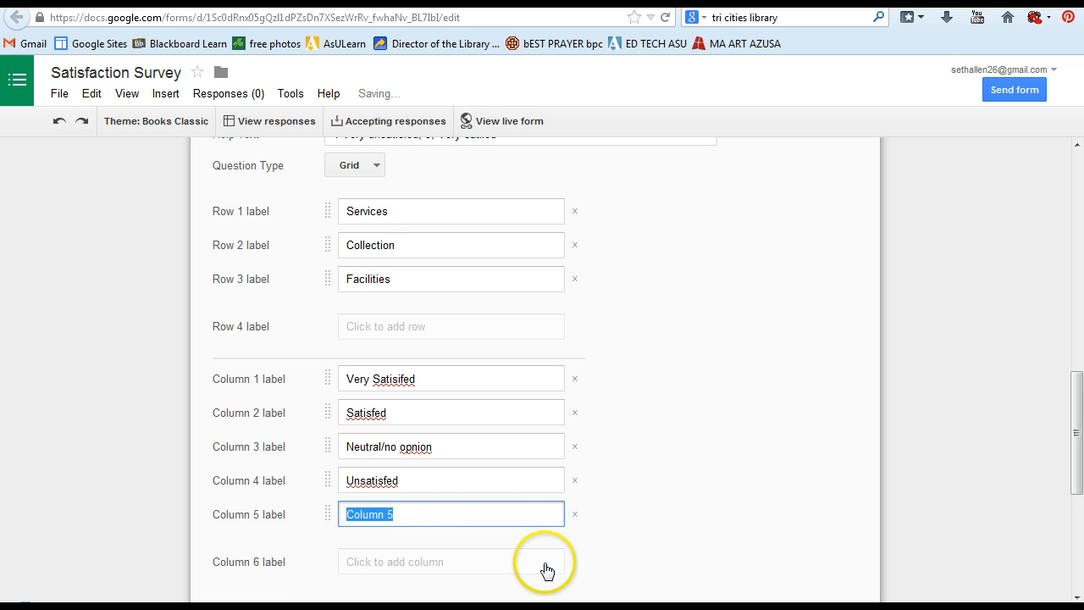
{"action": "type", "text": "Very unsatisfed"}
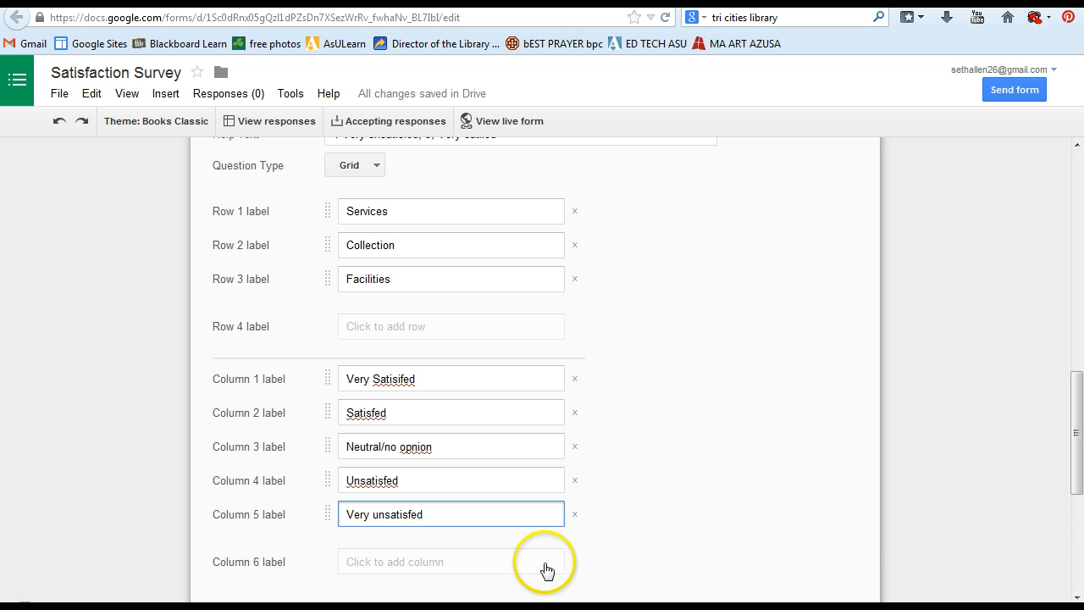
{"action": "scroll", "coordinate": [737, 381], "scroll_direction": "down", "scroll_amount": 3}
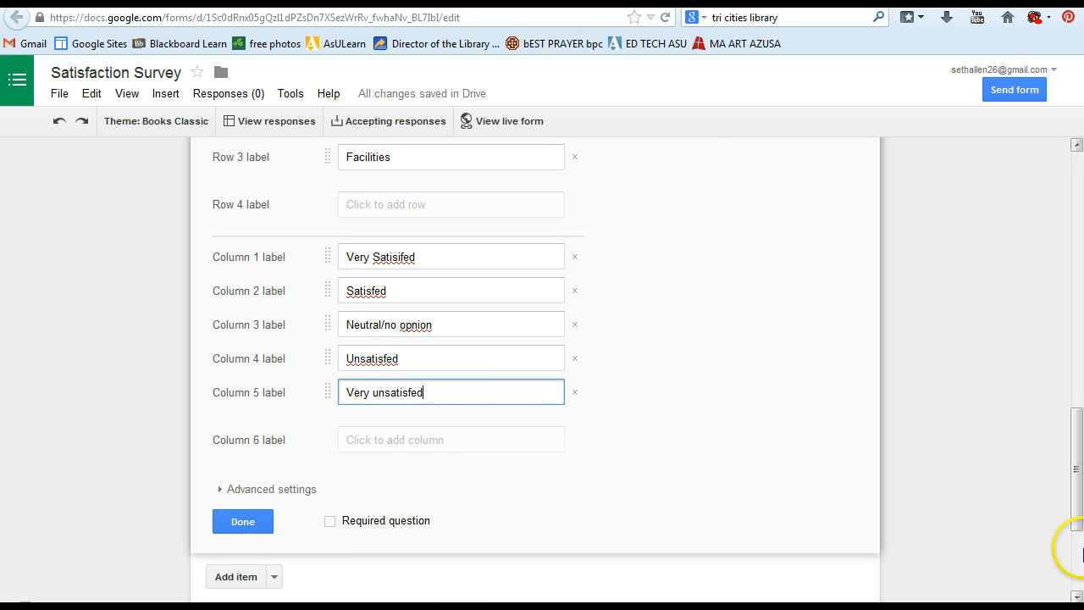
{"action": "left_click", "coordinate": [224, 520]}
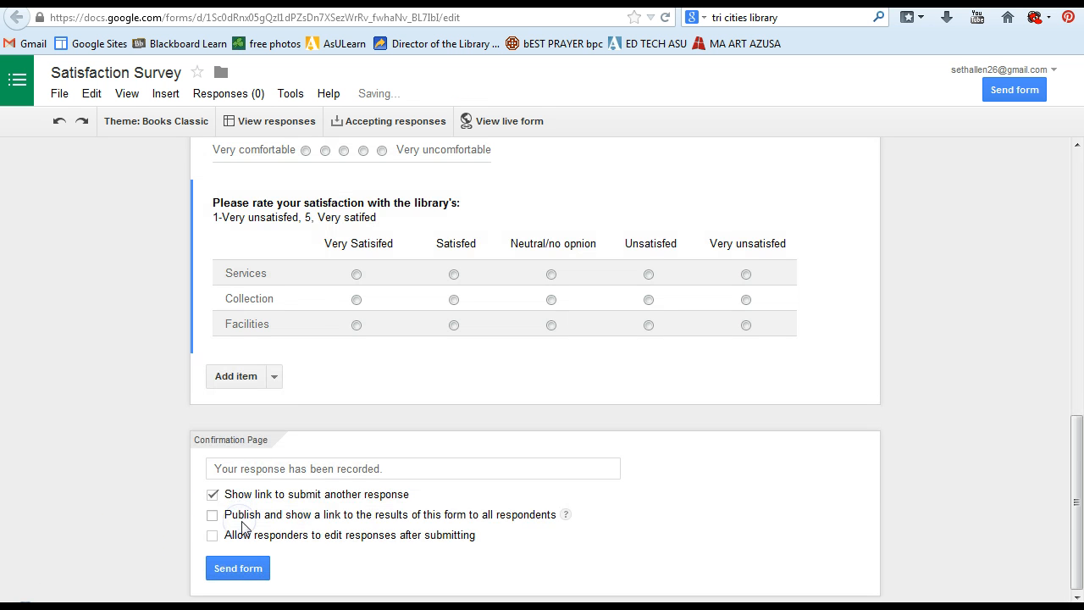
View the library satisfaction grid in the live form, then go back to the form editor
{"action": "left_click", "coordinate": [525, 126]}
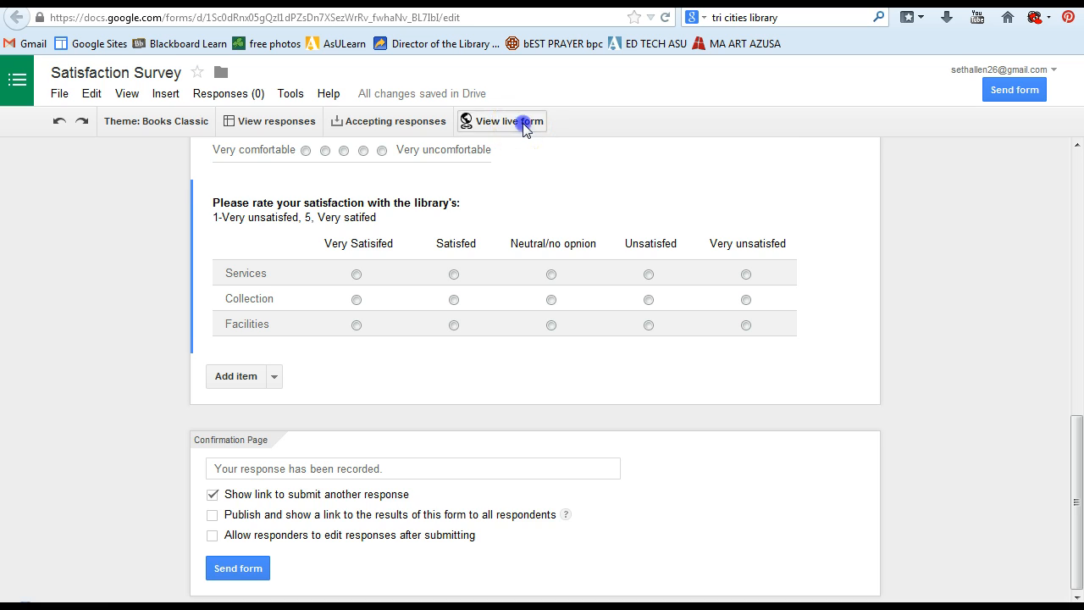
{"action": "scroll", "coordinate": [475, 282], "scroll_direction": "down", "scroll_amount": 10}
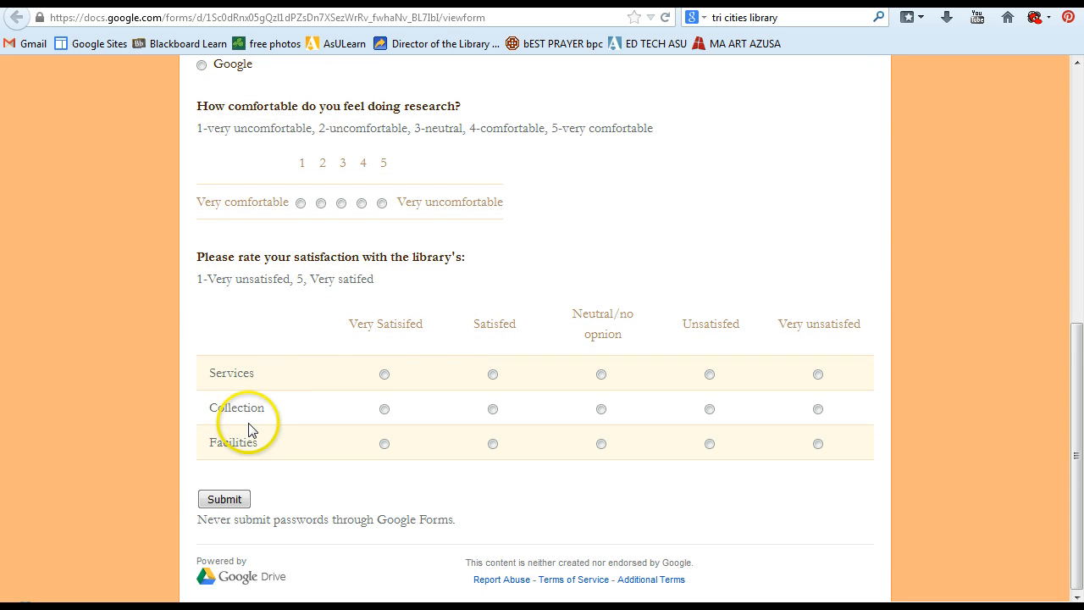
{"action": "left_click", "coordinate": [384, 374]}
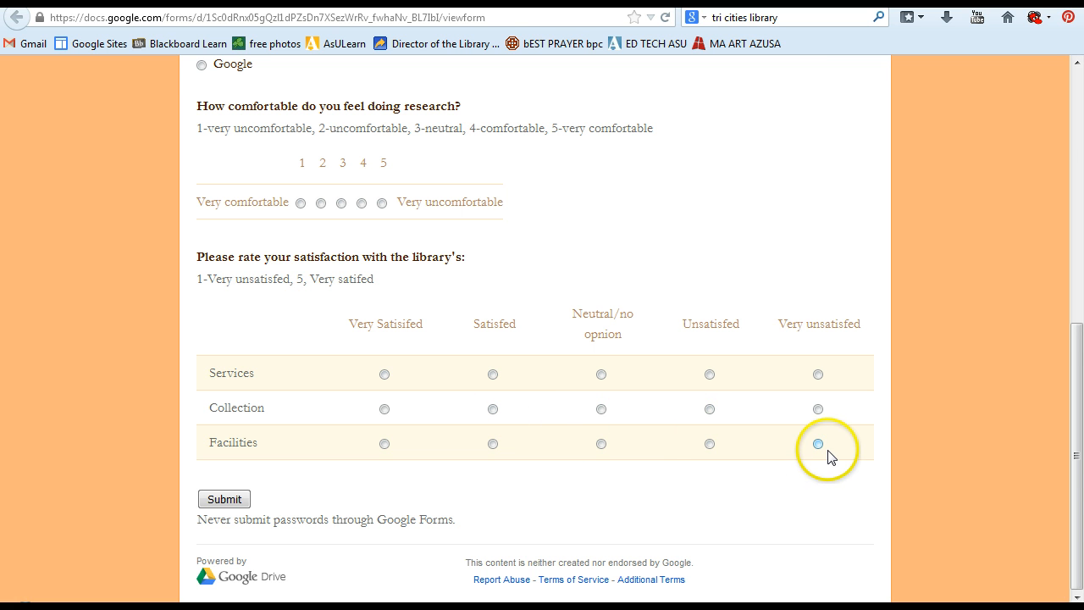
{"action": "scroll", "coordinate": [690, 471], "scroll_direction": "up", "scroll_amount": 1}
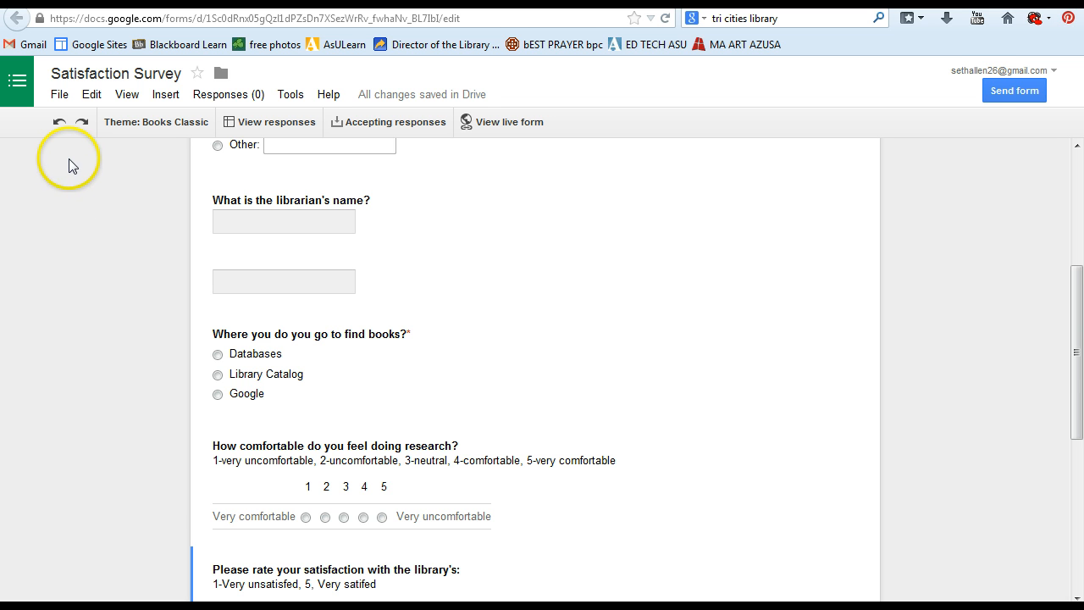
Open the form's sending options and copy the link to share
{"action": "left_click", "coordinate": [59, 97]}
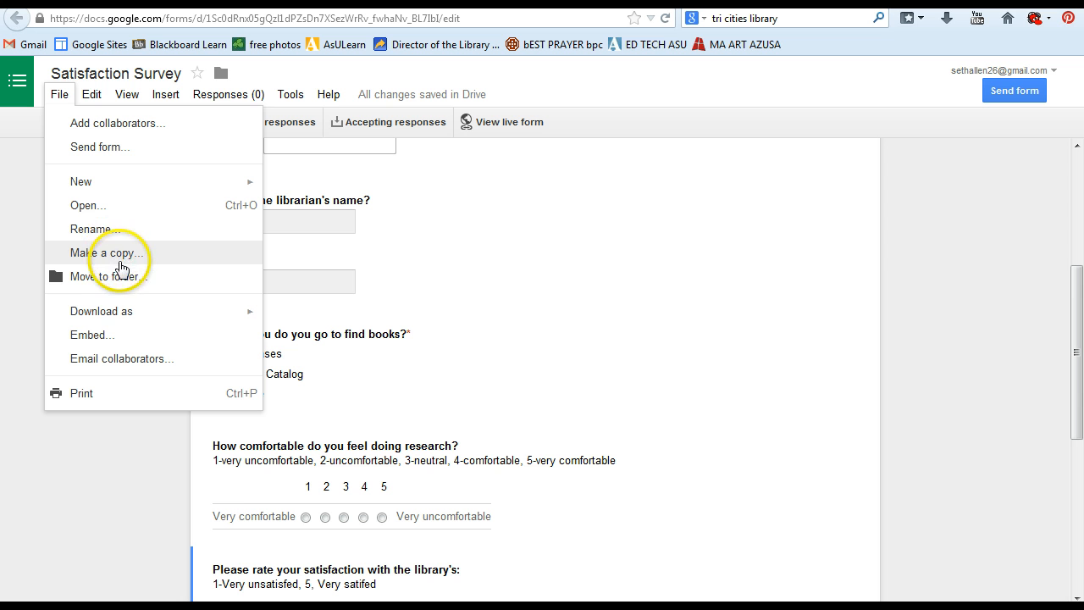
{"action": "left_click", "coordinate": [134, 149]}
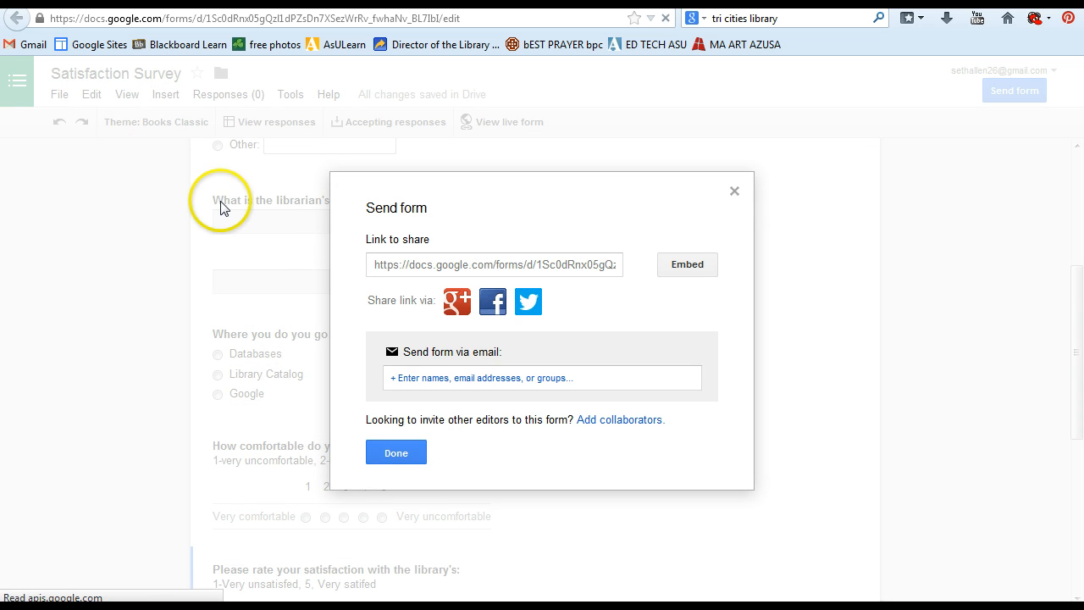
{"action": "left_click", "coordinate": [421, 268]}
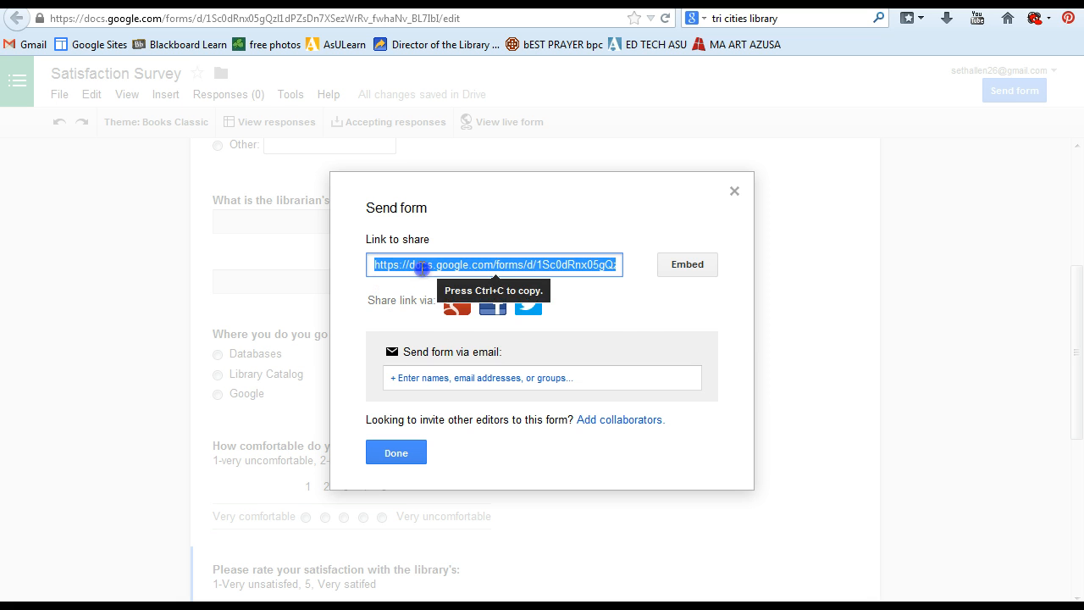
{"action": "right_click", "coordinate": [422, 267]}
{"action": "left_click", "coordinate": [467, 322]}
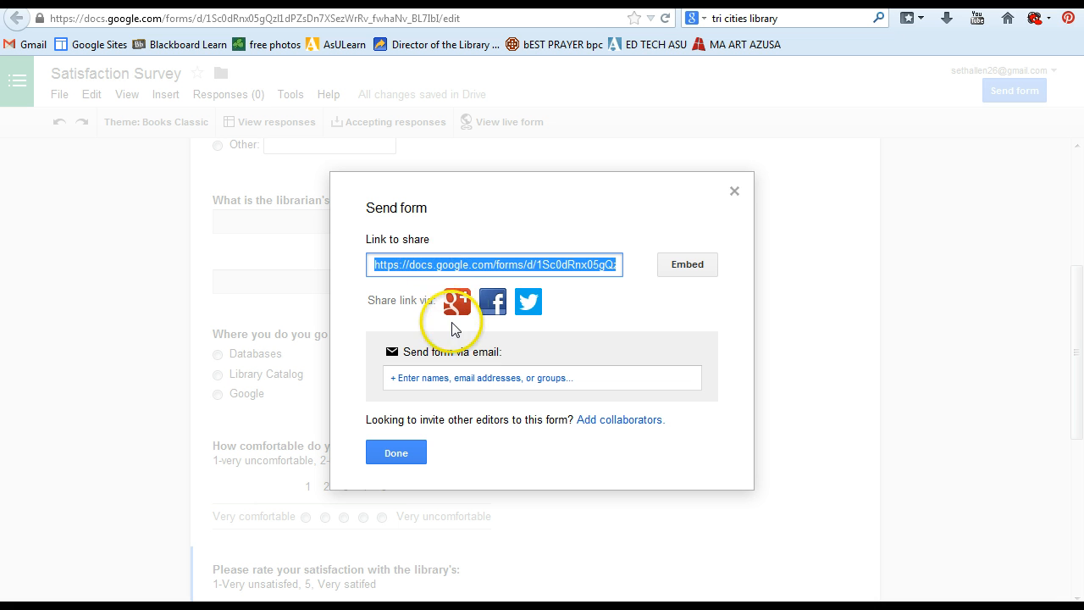
Copy the HTML code for embedding the form in a website and close the embed dialog
{"action": "left_click", "coordinate": [700, 267]}
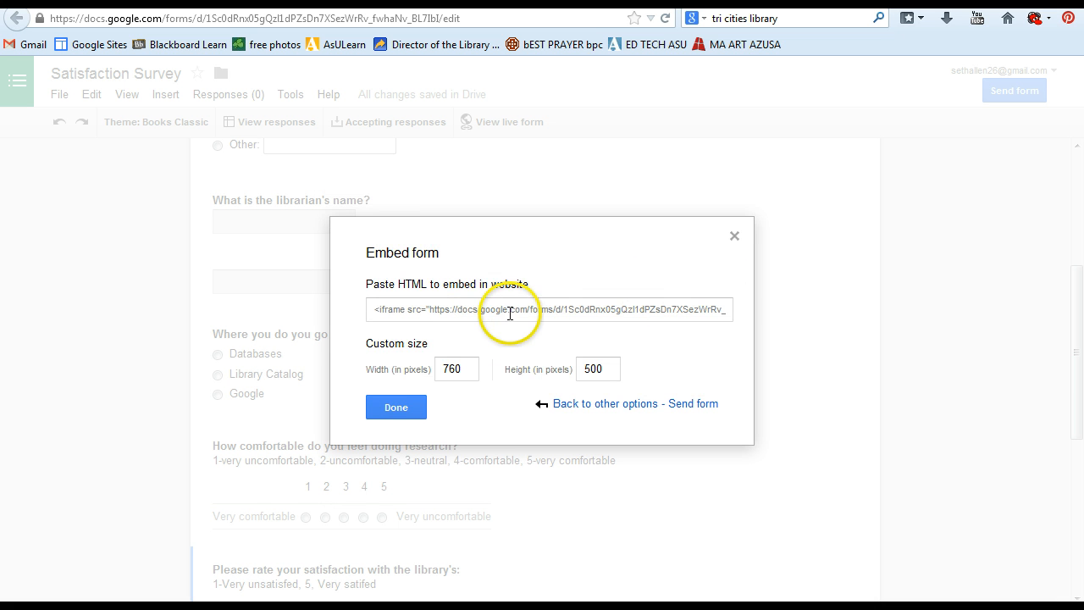
{"action": "left_click", "coordinate": [401, 314]}
{"action": "right_click", "coordinate": [400, 313]}
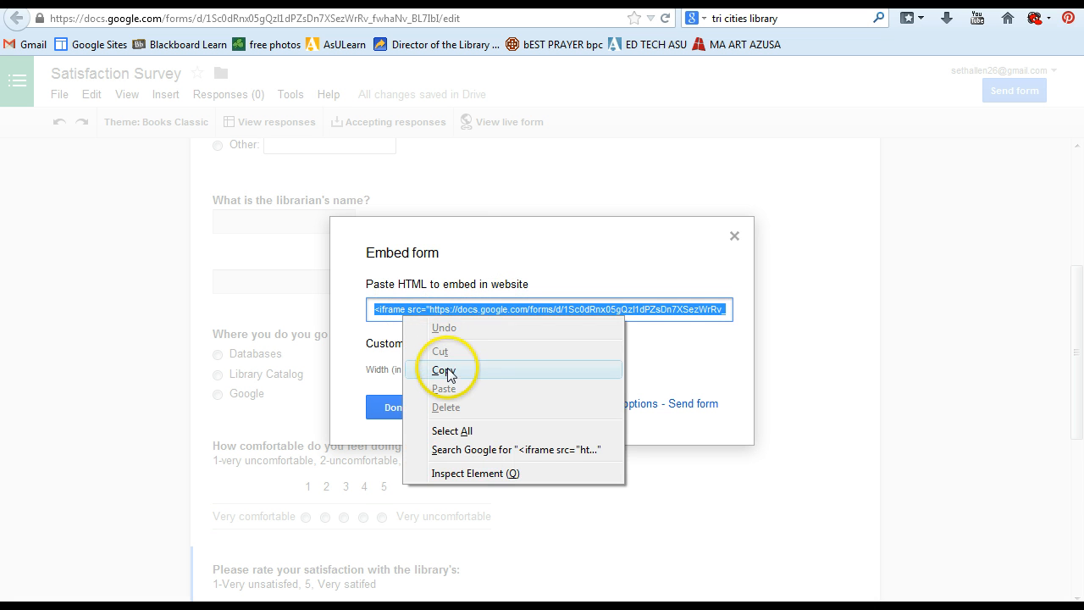
{"action": "left_click", "coordinate": [443, 368]}
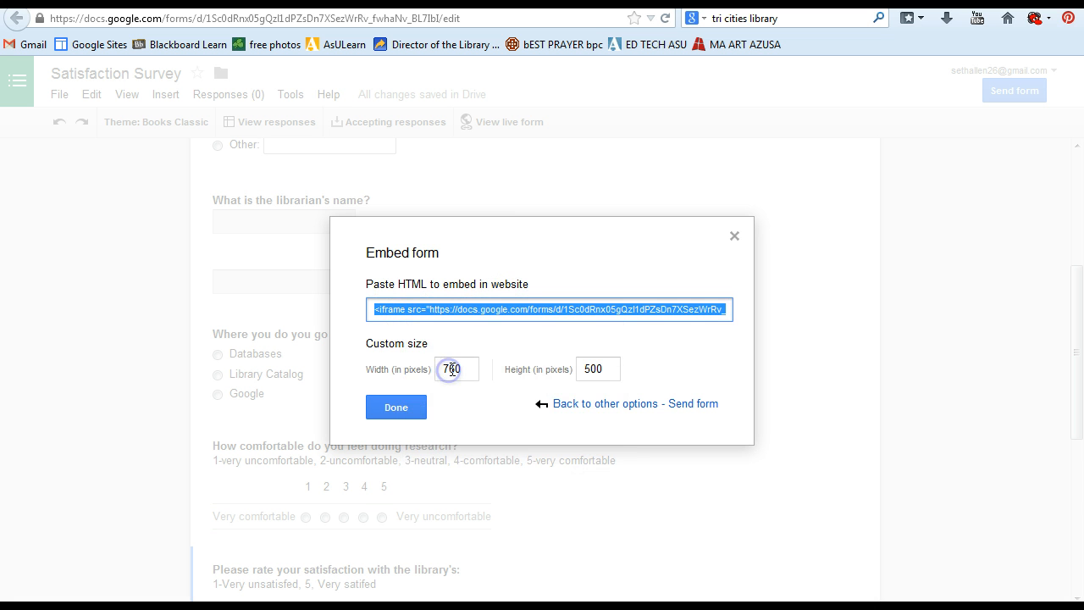
{"action": "left_click", "coordinate": [398, 409]}
{"action": "scroll", "coordinate": [334, 423], "scroll_direction": "down", "scroll_amount": 3}
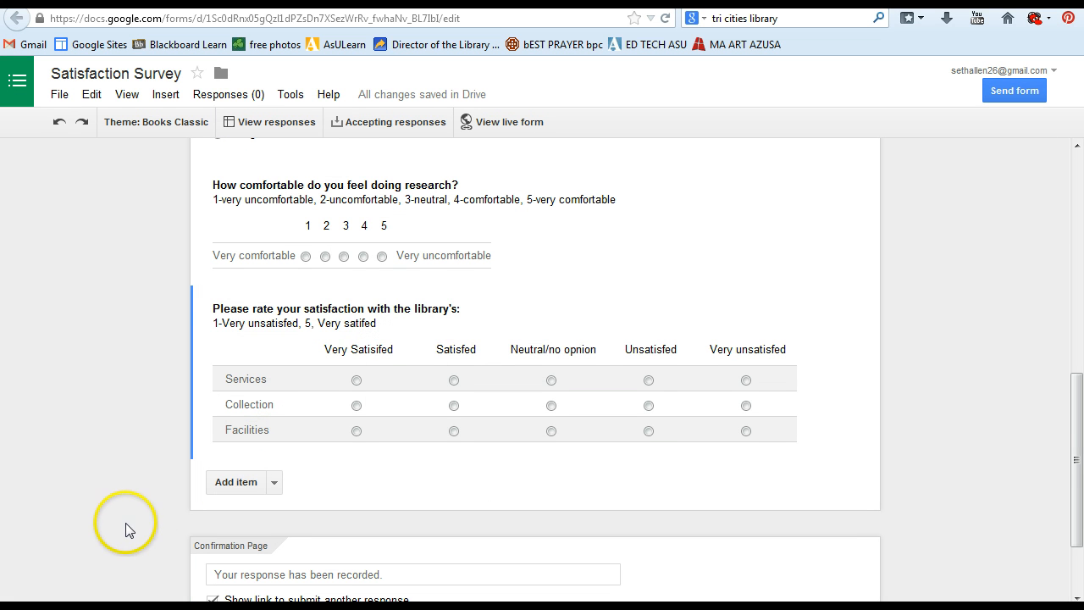